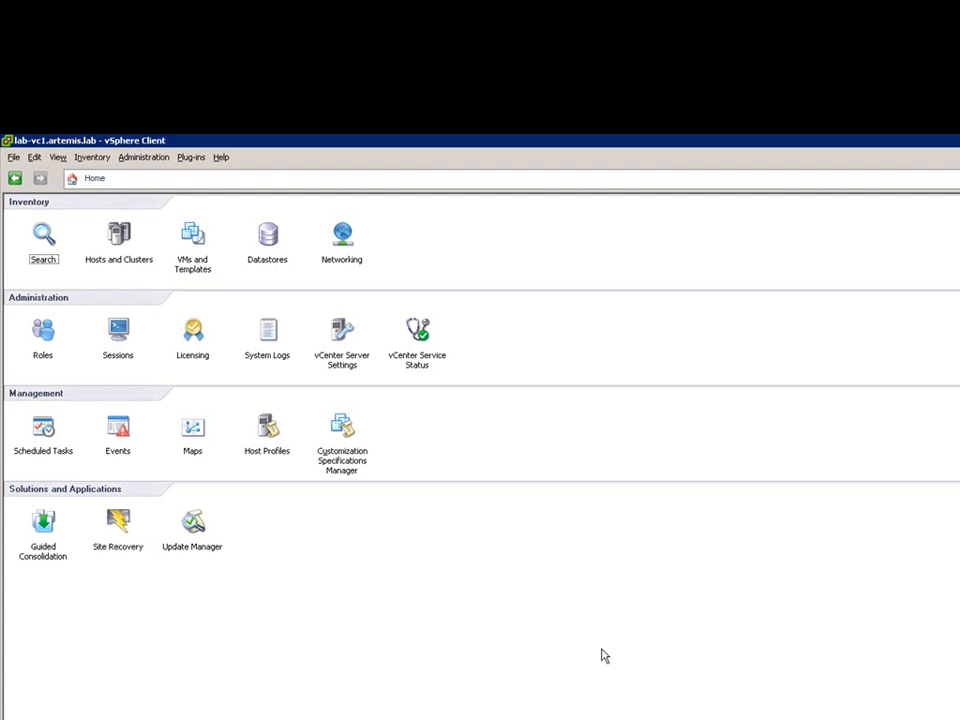
Examine the NFS advanced settings of host esxlab01.artemis.lab, including NFS.MaxVolumes, and close them without changes.
{"action": "key", "text": "ctrl+shift+h"}
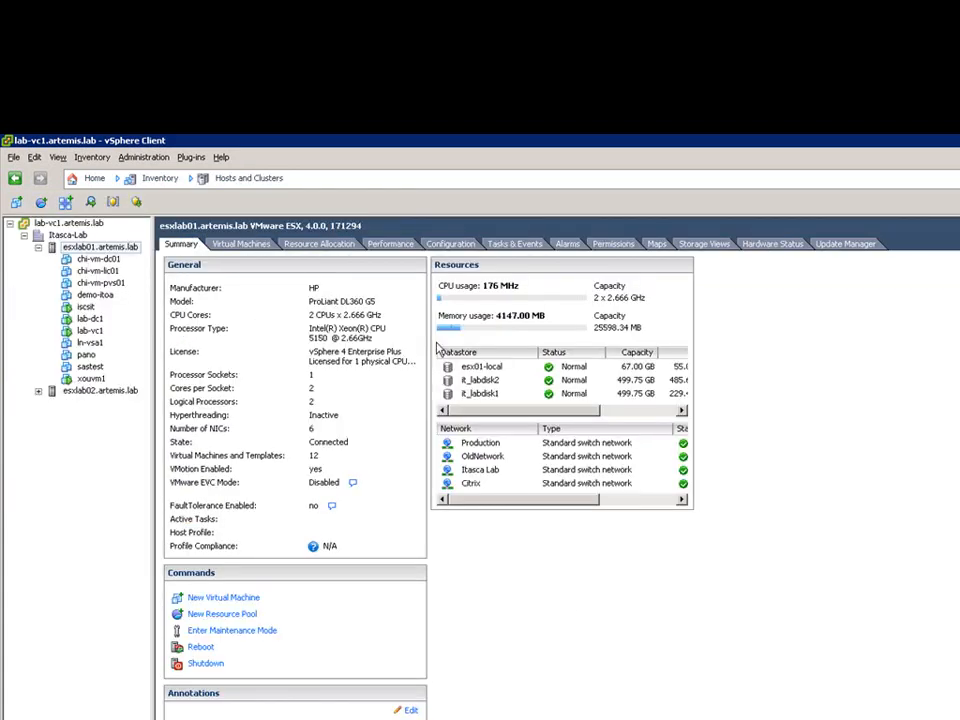
{"action": "left_click", "coordinate": [450, 244]}
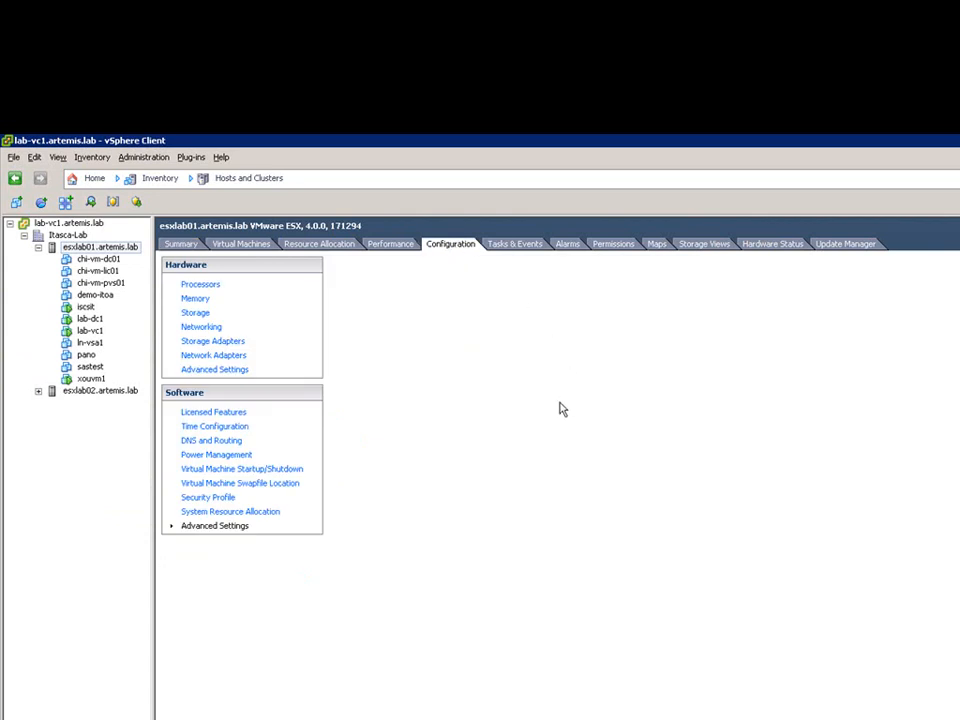
{"action": "left_click", "coordinate": [224, 529]}
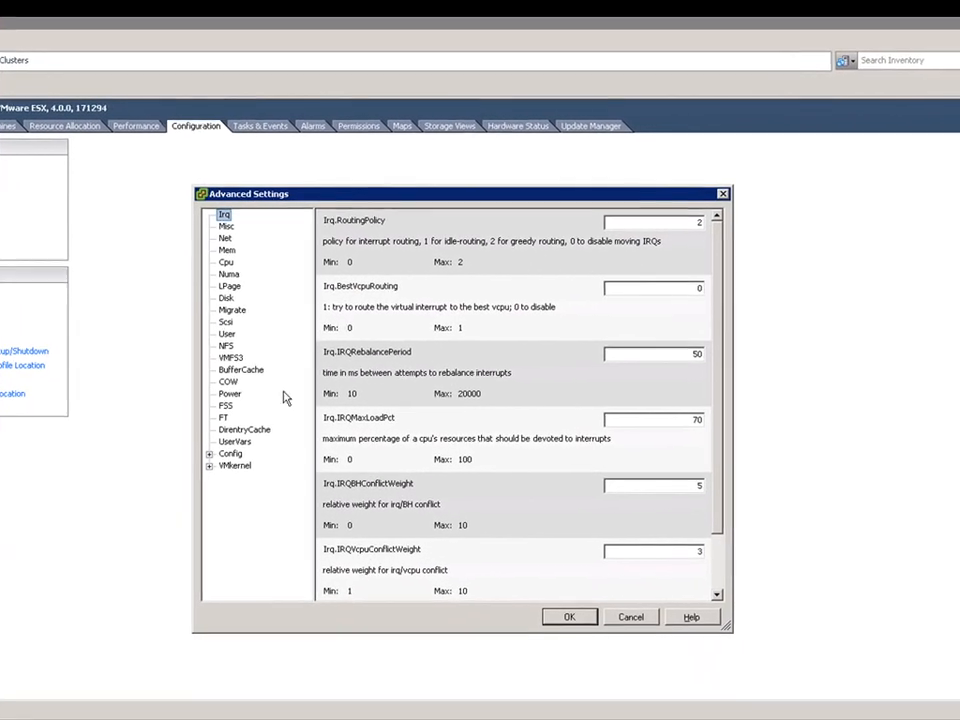
{"action": "left_click", "coordinate": [227, 345]}
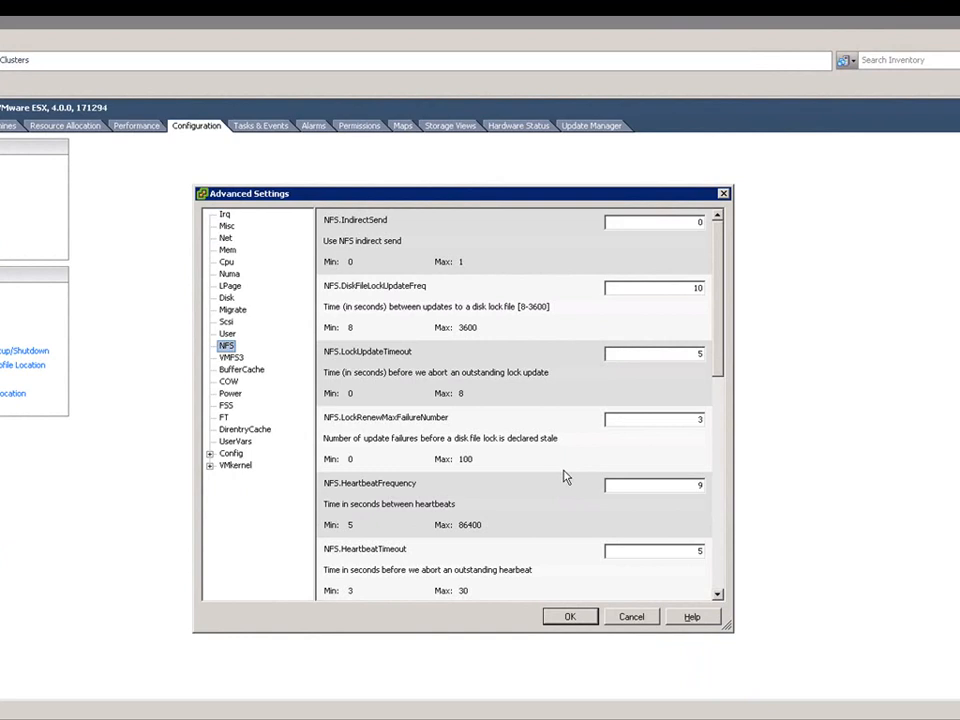
{"action": "scroll", "coordinate": [565, 477], "scroll_direction": "down", "scroll_amount": 3}
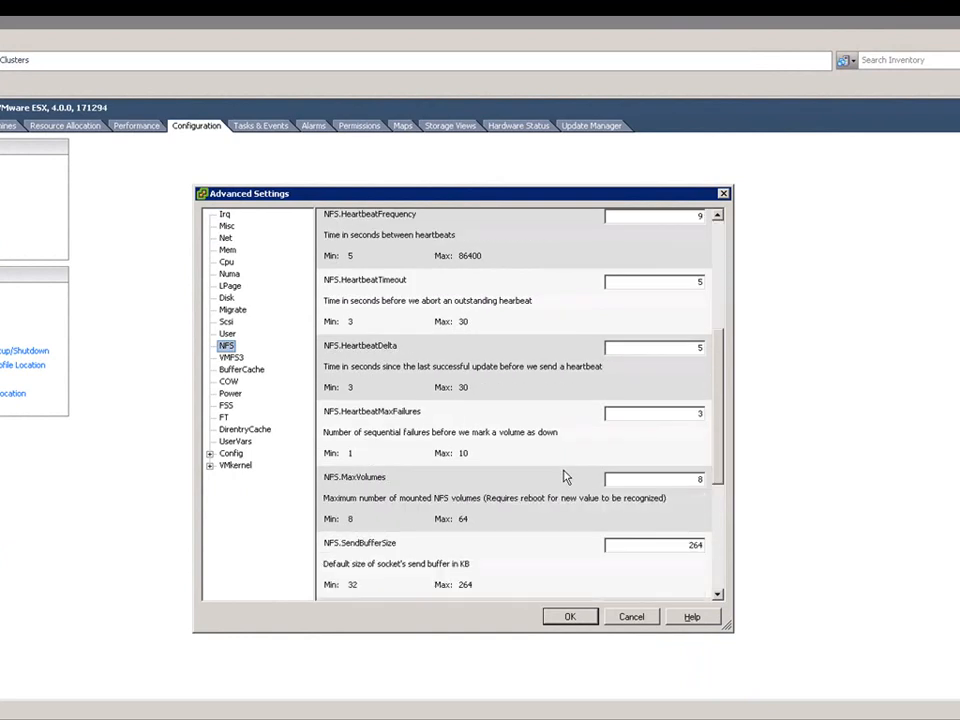
{"action": "scroll", "coordinate": [565, 477], "scroll_direction": "down", "scroll_amount": 3}
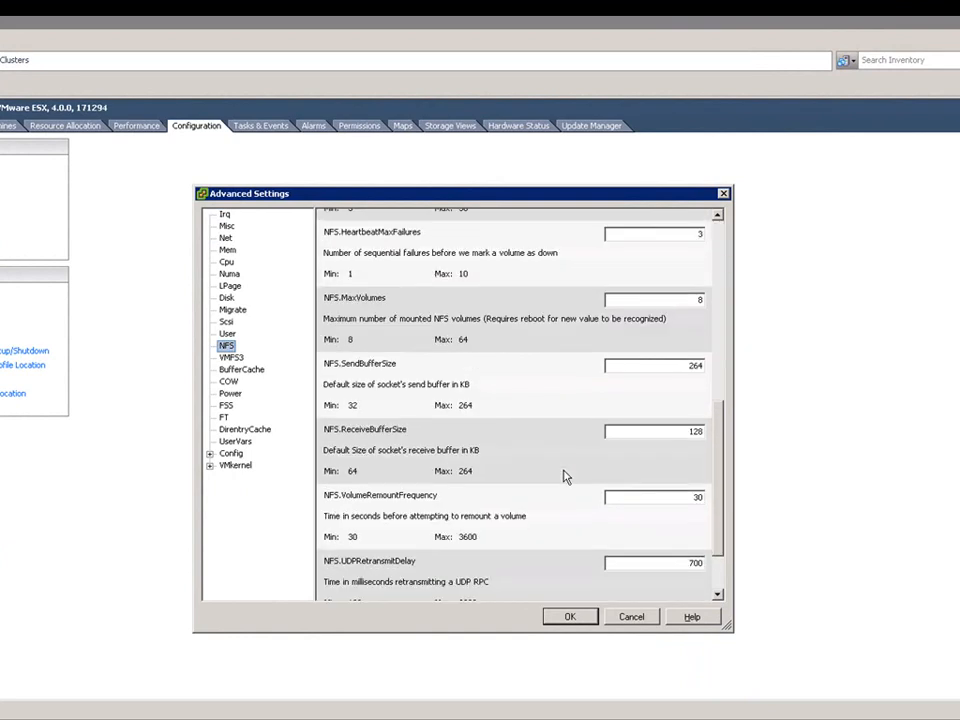
{"action": "scroll", "coordinate": [565, 477], "scroll_direction": "up", "scroll_amount": 2}
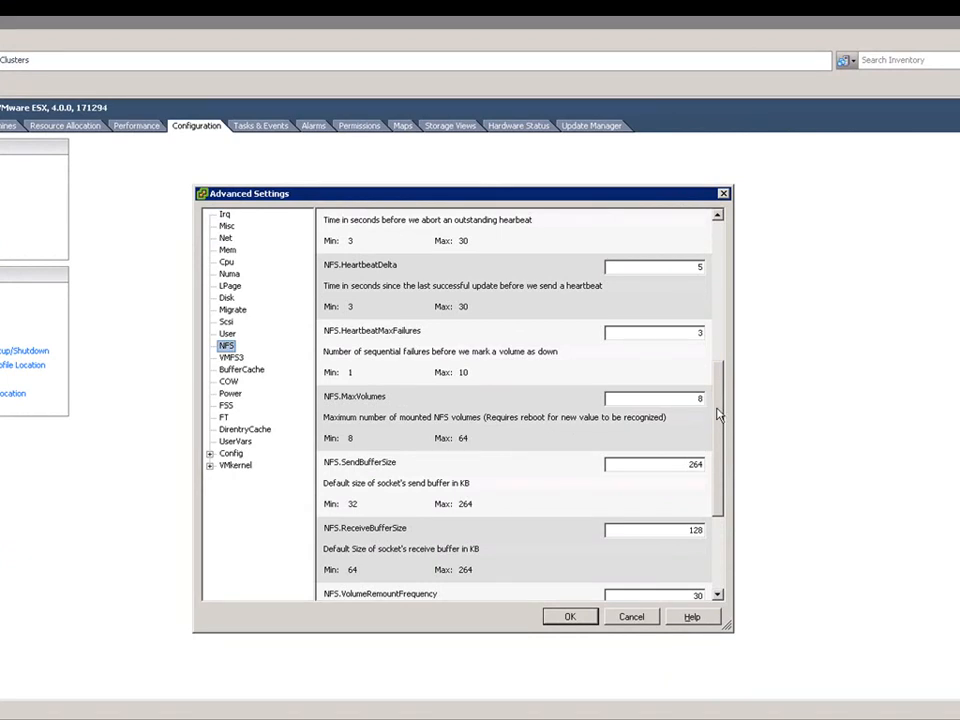
{"action": "left_click", "coordinate": [632, 617]}
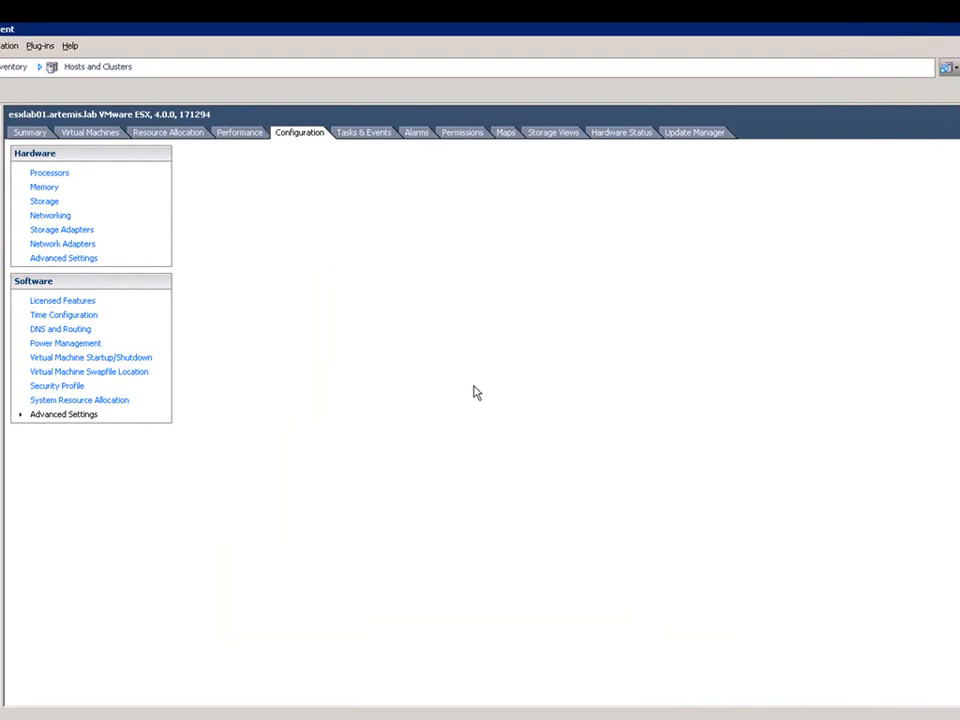
Review the IPStorage VMkernel port's properties on vSwitch2 in the host's networking configuration.
{"action": "left_click", "coordinate": [56, 216]}
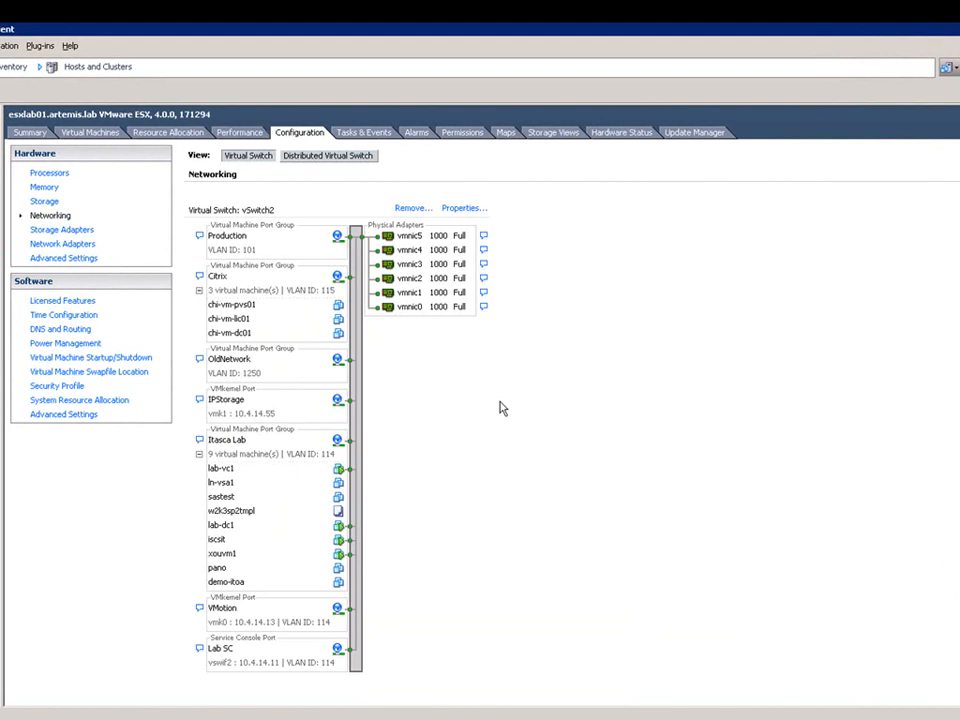
{"action": "left_click", "coordinate": [462, 208]}
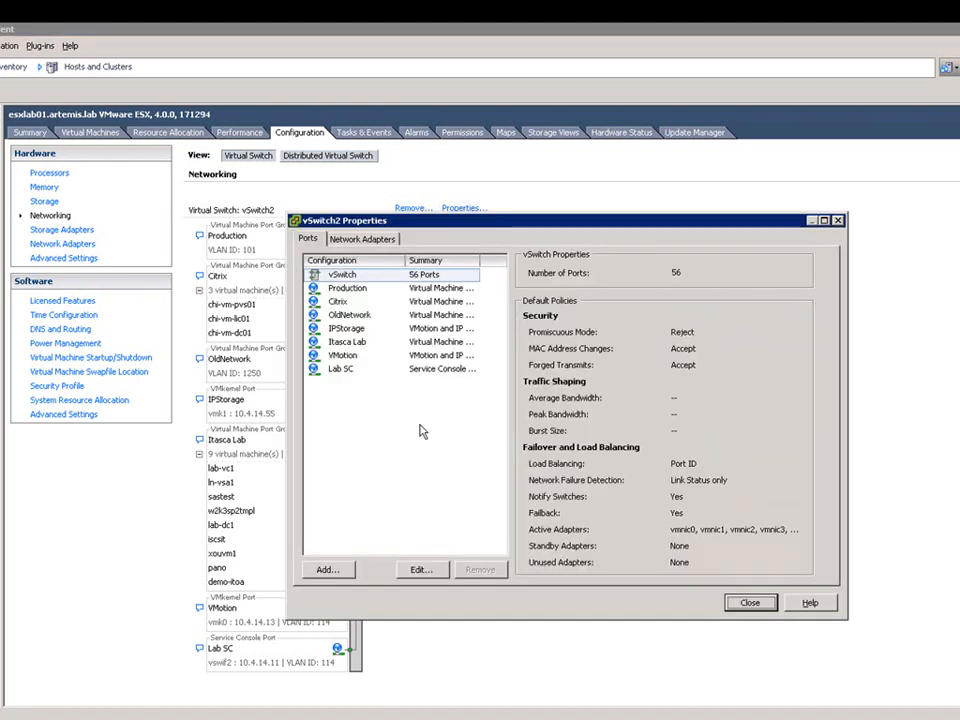
{"action": "left_click", "coordinate": [353, 334]}
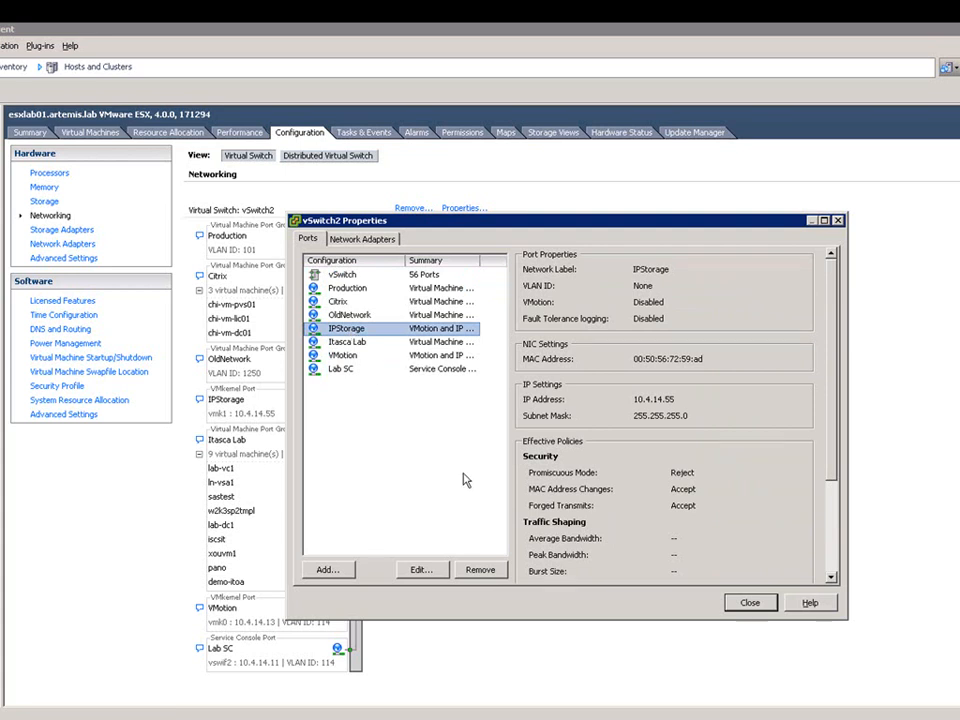
{"action": "left_click", "coordinate": [750, 604]}
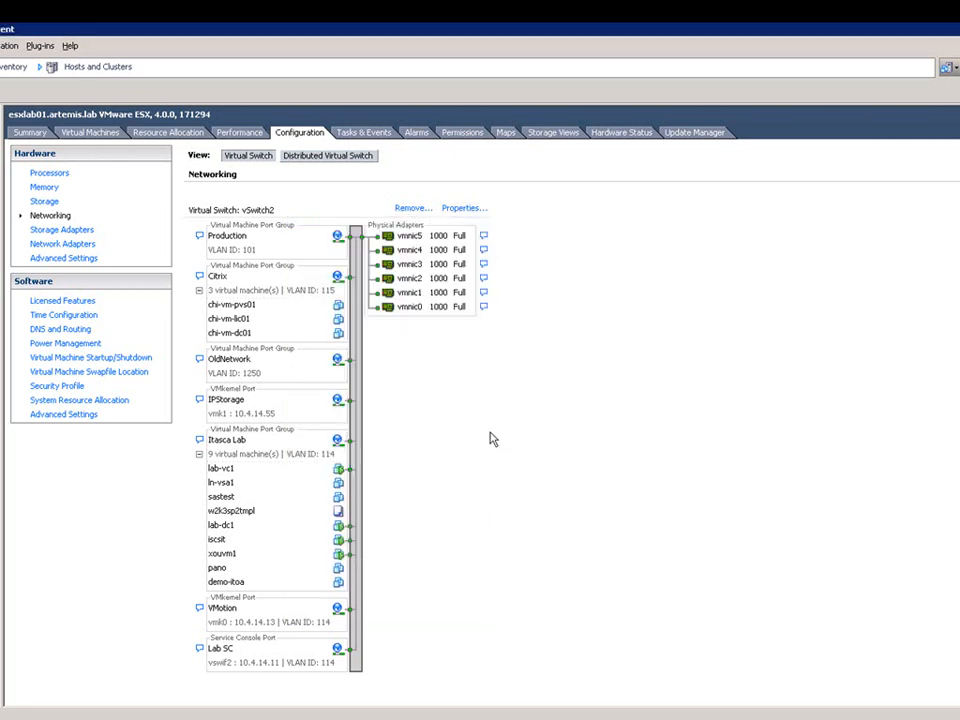
Start adding storage to the host with Network File System as the storage type.
{"action": "left_click", "coordinate": [44, 201]}
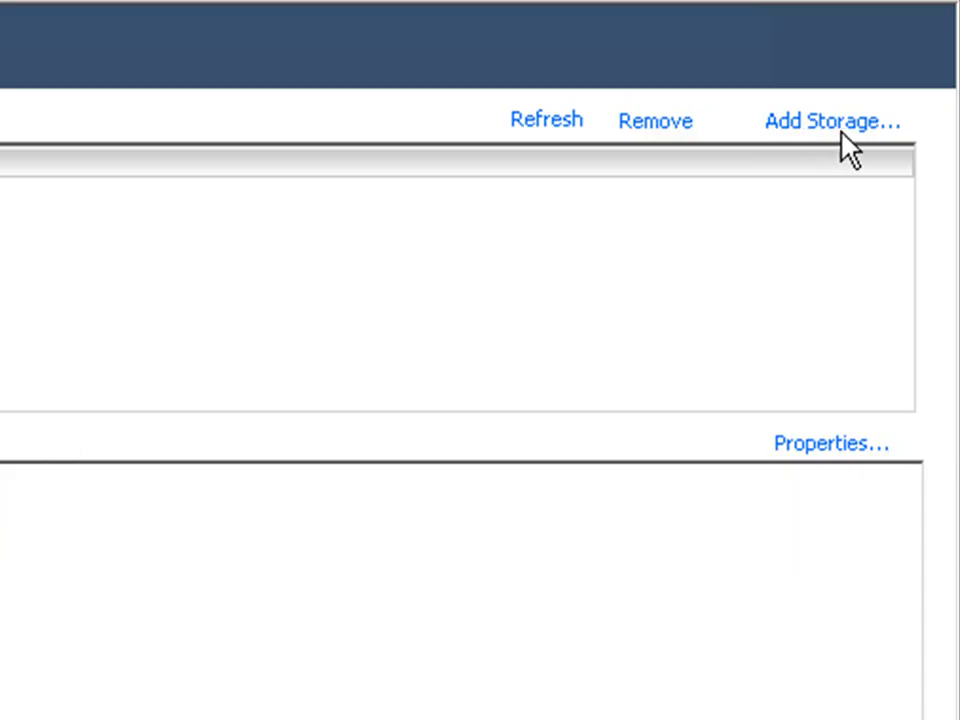
{"action": "left_click", "coordinate": [848, 124]}
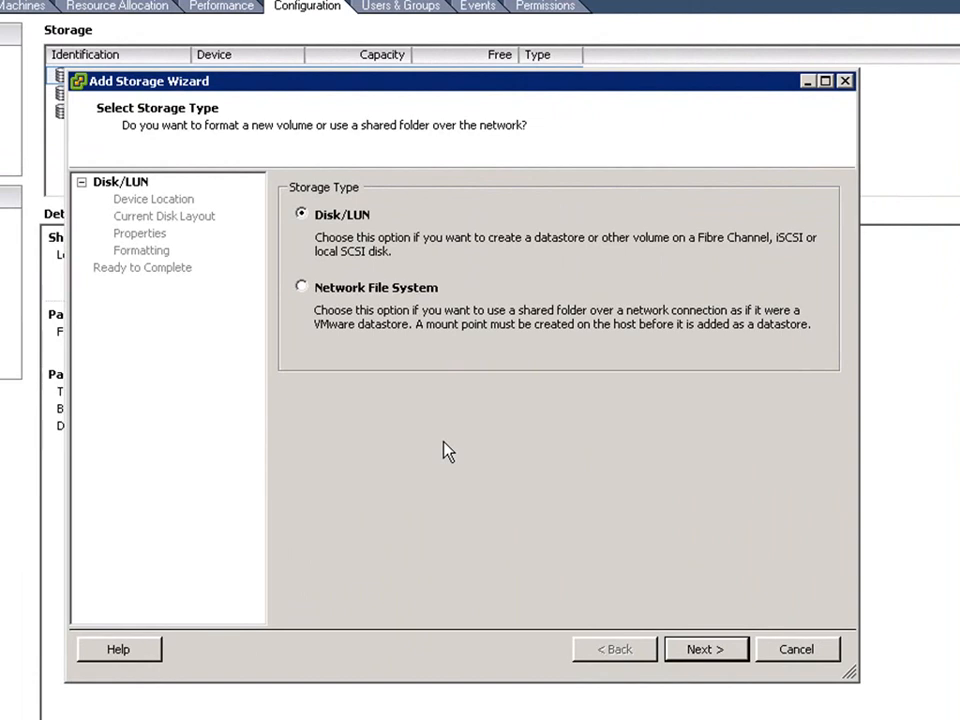
{"action": "left_click", "coordinate": [303, 288]}
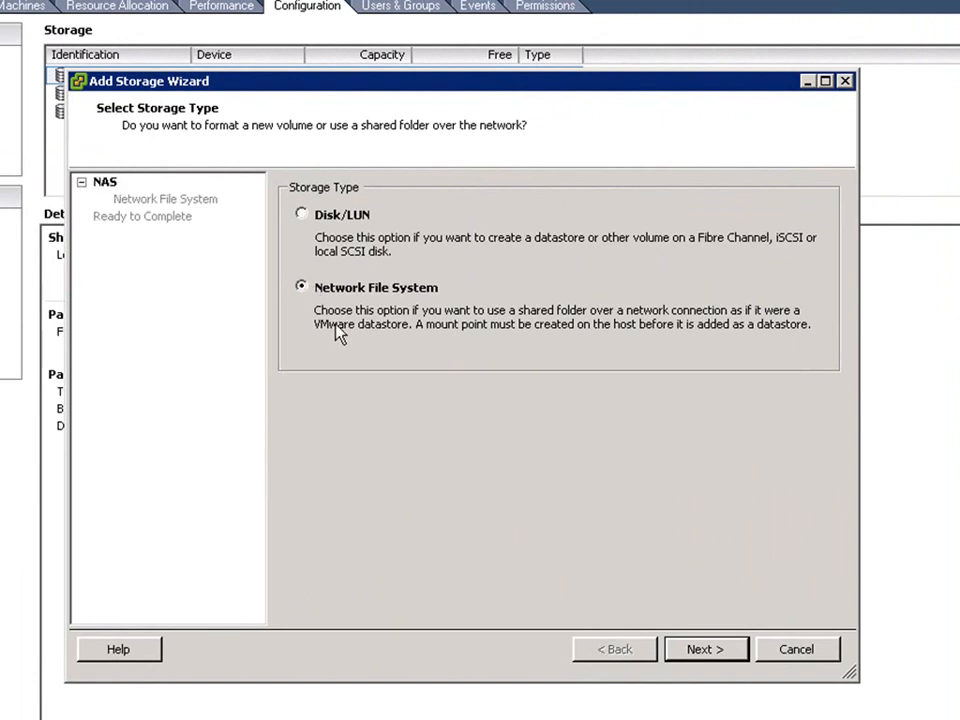
{"action": "left_click", "coordinate": [704, 652]}
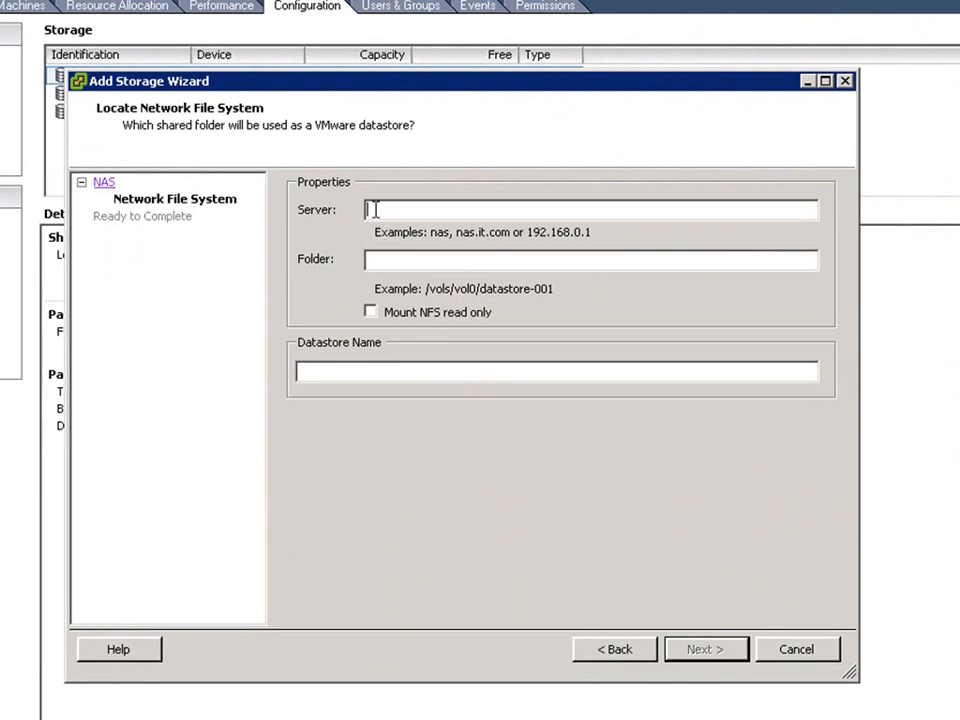
Specify 10.10.10.240 as the NFS server and /NFSonWindows as the shared folder.
{"action": "type", "text": "10.10.10.240"}
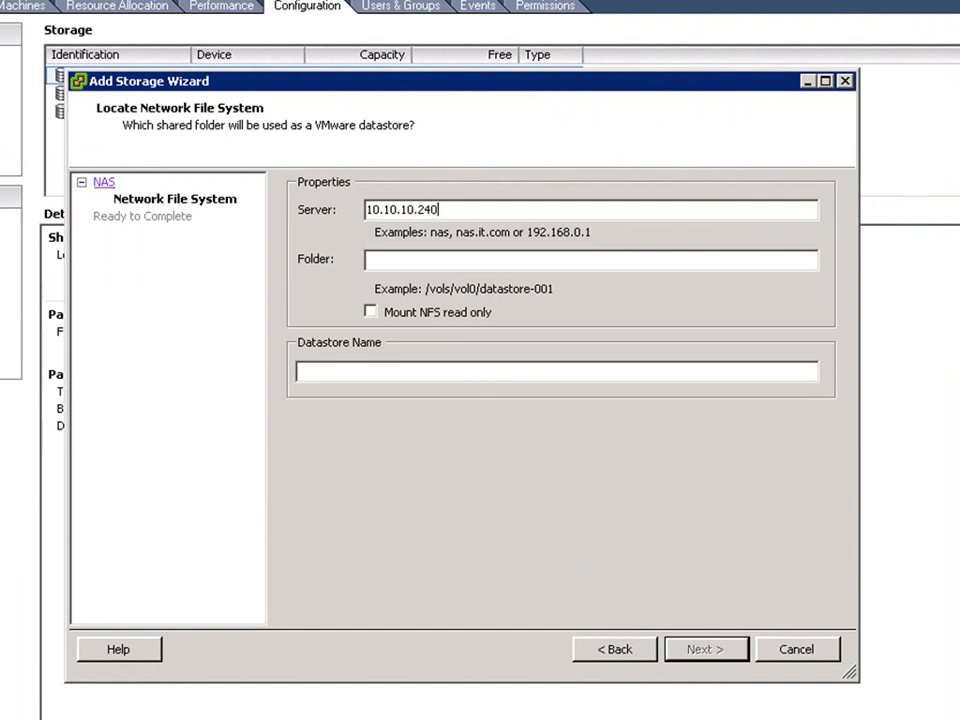
{"action": "key", "text": "Tab"}
{"action": "type", "text": "/NFSonWindows"}
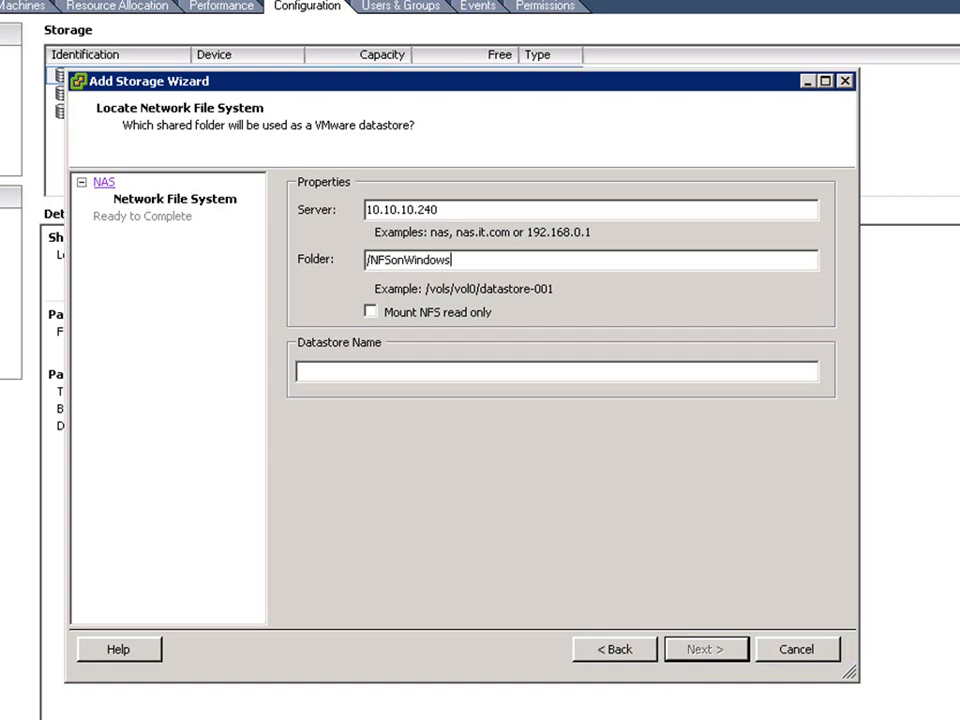
Set the NFS share to mount read only with the datastore name NFS1 and finish adding it.
{"action": "left_click", "coordinate": [371, 312]}
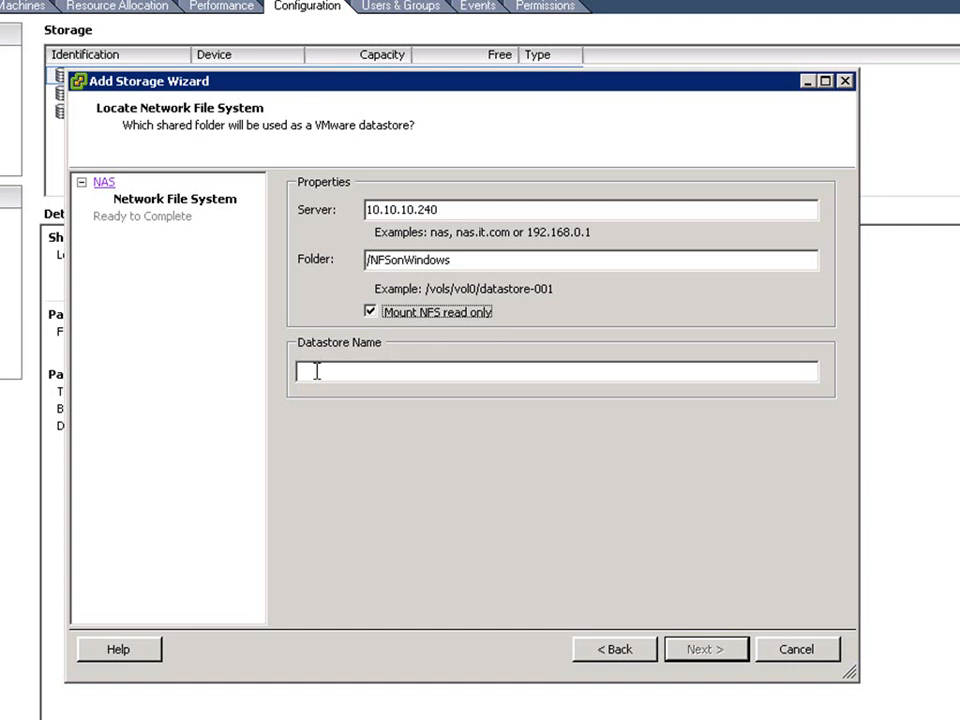
{"action": "left_click", "coordinate": [316, 371]}
{"action": "type", "text": "N"}
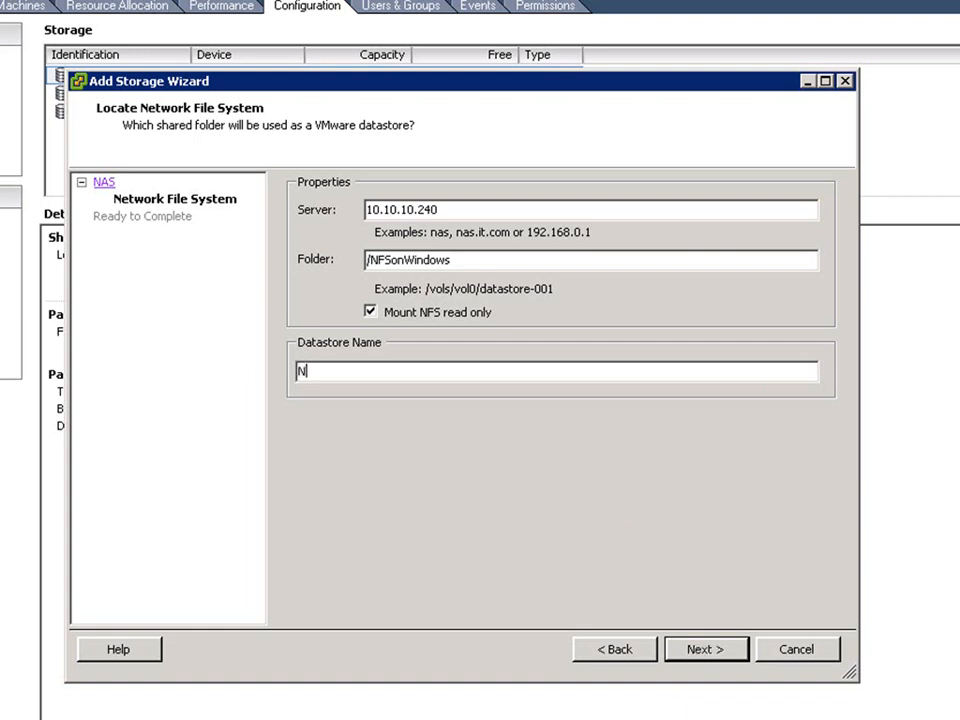
{"action": "type", "text": "FA"}
{"action": "key", "text": "BackSpace"}
{"action": "type", "text": "A"}
{"action": "key", "text": "BackSpace"}
{"action": "type", "text": "S1"}
{"action": "left_click", "coordinate": [705, 650]}
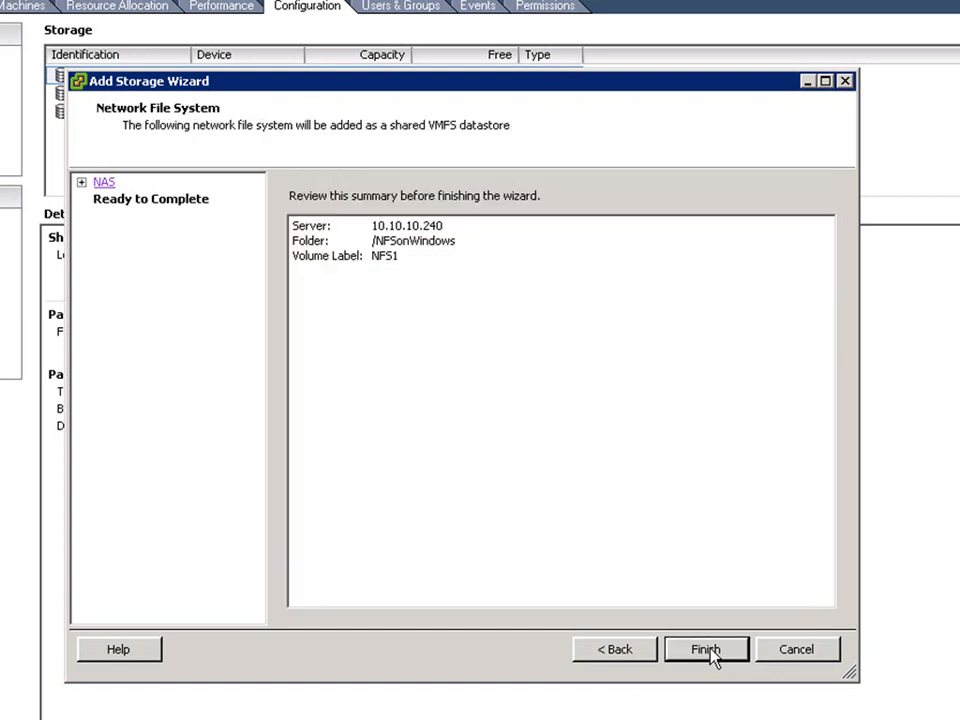
{"action": "left_click", "coordinate": [710, 653]}
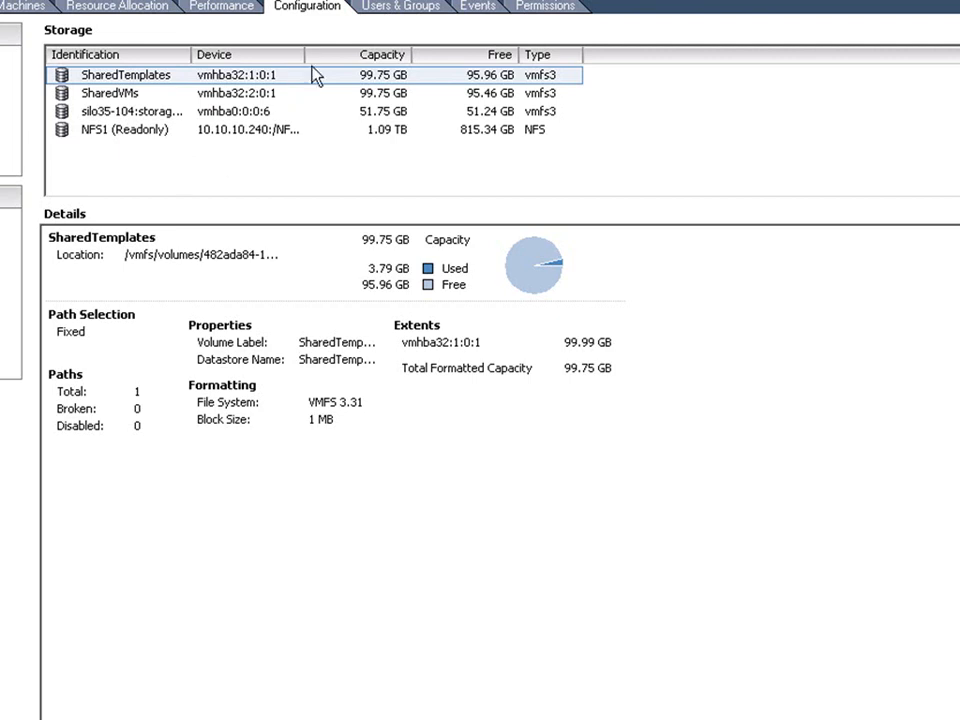
Widen the Device column of the storage list to read the NFS1 datastore's path.
{"action": "left_click_drag", "start_coordinate": [302, 51], "coordinate": [395, 58]}
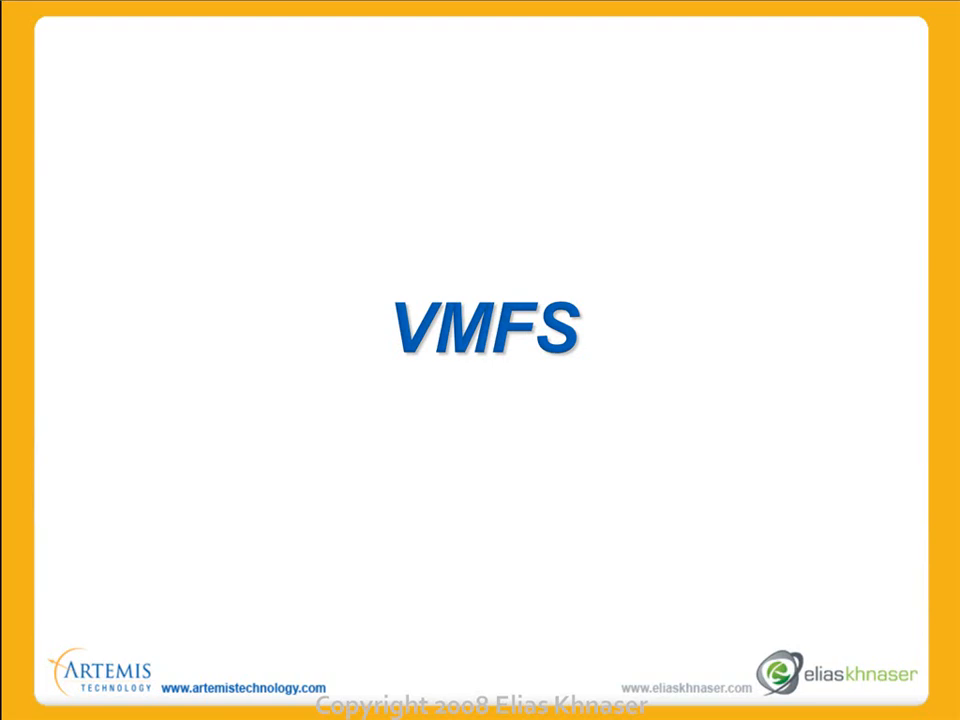
{"action": "key", "text": "Right"}
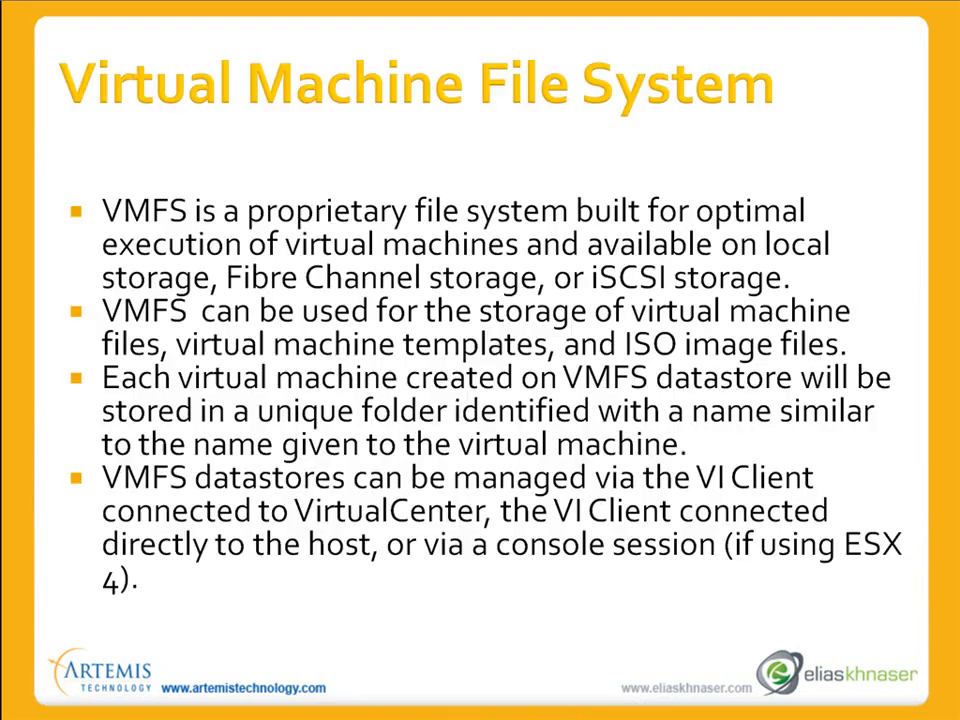
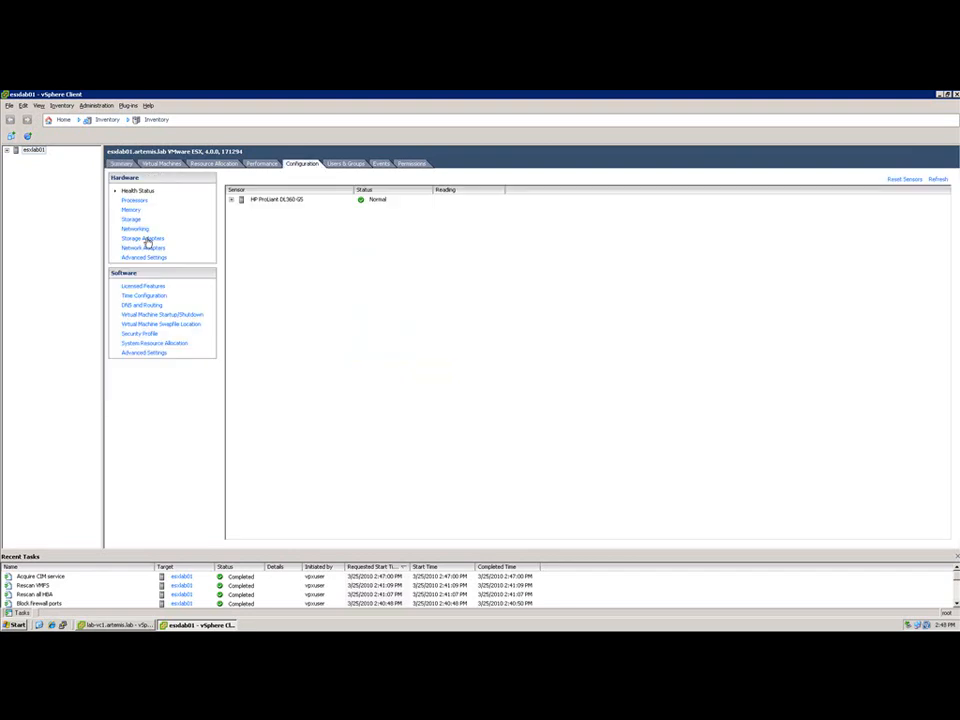
Inspect the host's storage adapter vmhba2 and check which LUNs are offered for a new Disk/LUN datastore.
{"action": "left_click", "coordinate": [145, 239]}
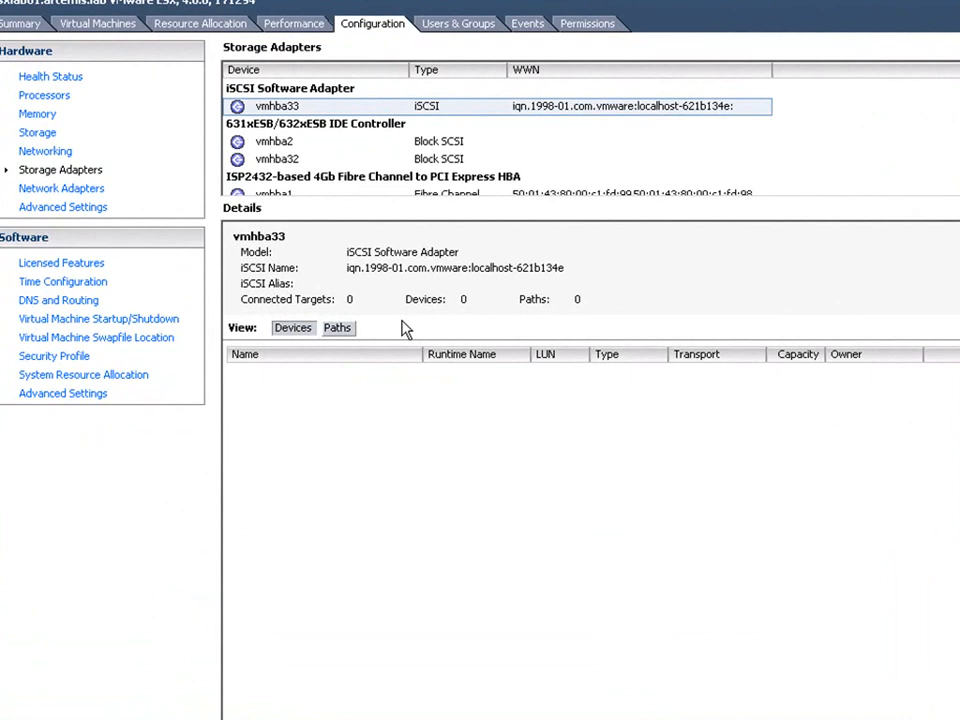
{"action": "left_click", "coordinate": [289, 143]}
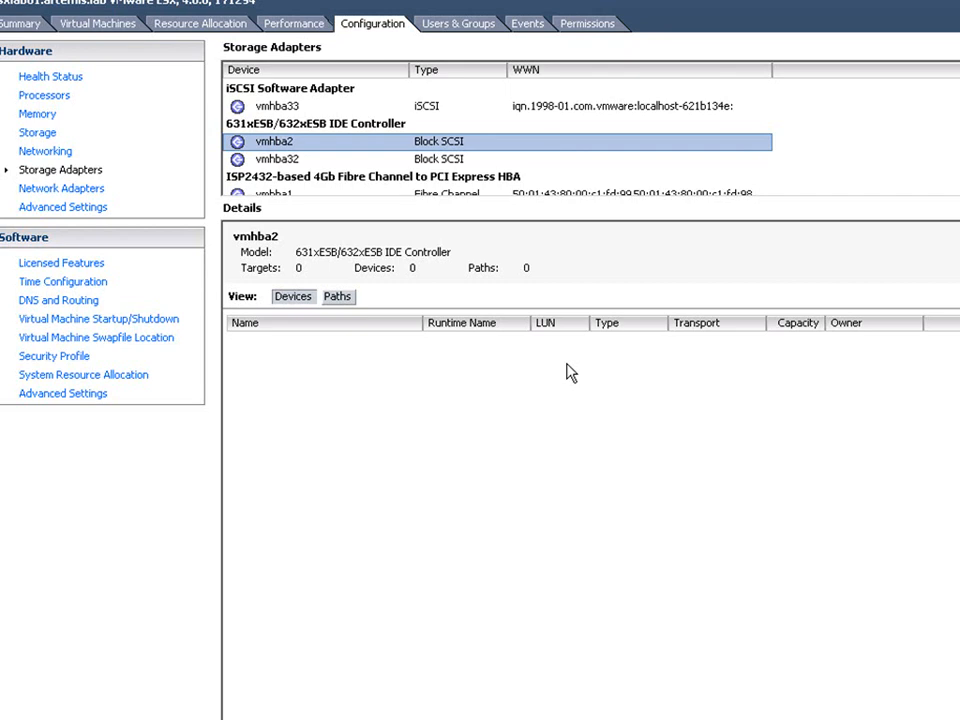
{"action": "left_click", "coordinate": [48, 138]}
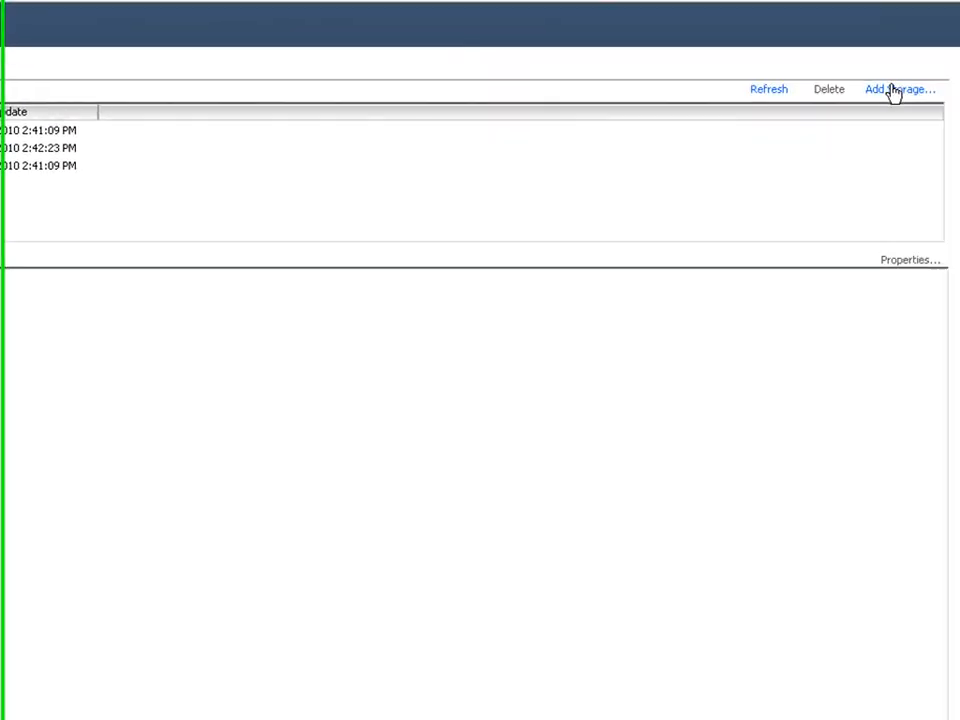
{"action": "left_click", "coordinate": [888, 90]}
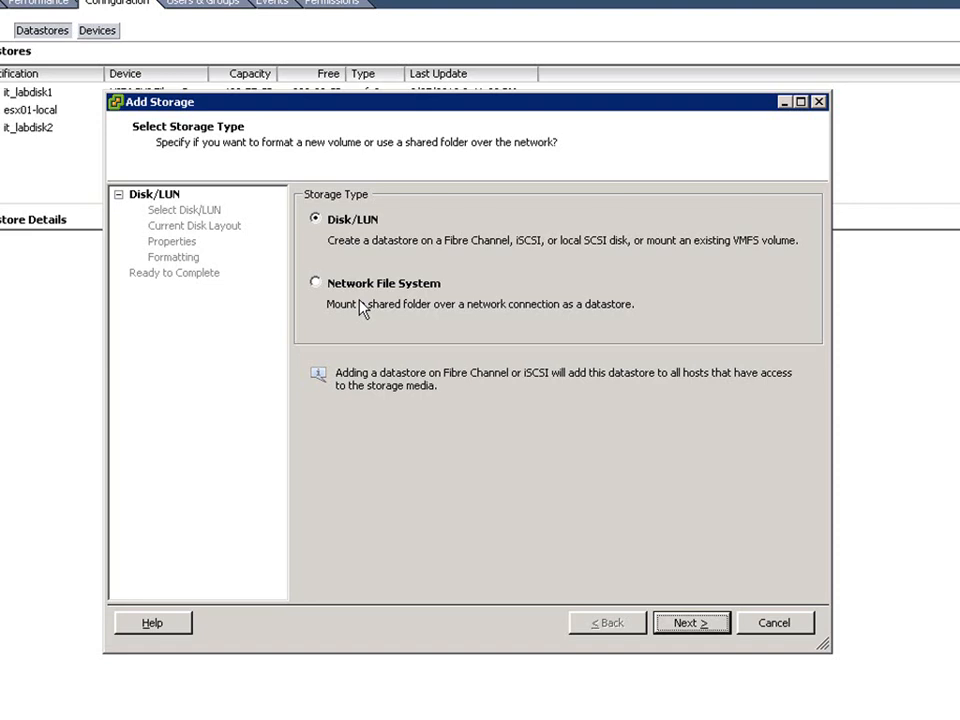
{"action": "left_click", "coordinate": [689, 625]}
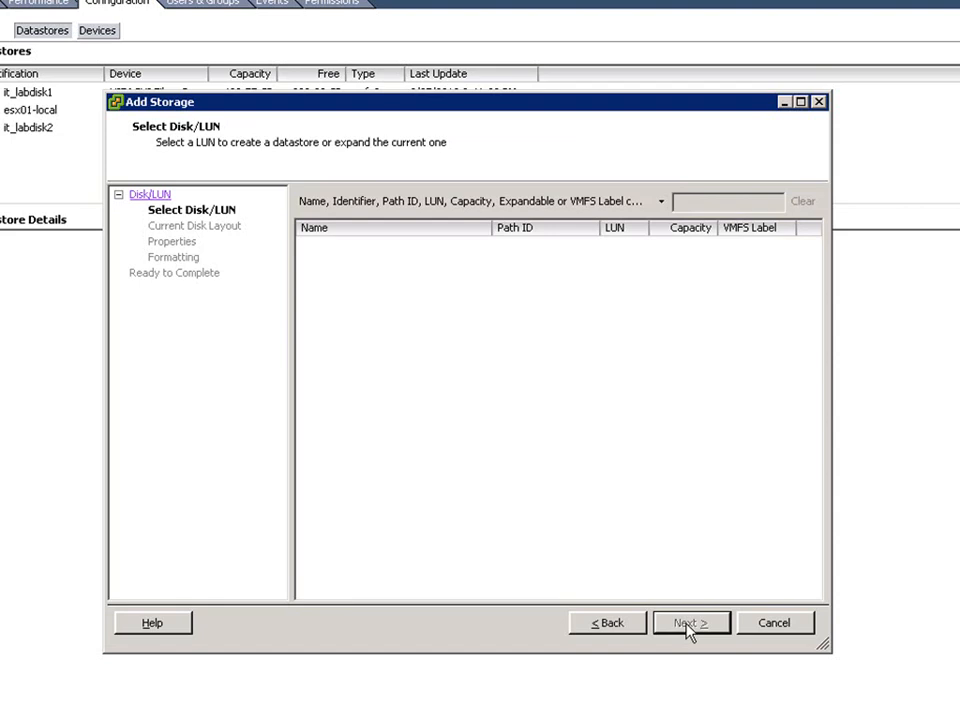
{"action": "left_click", "coordinate": [782, 621]}
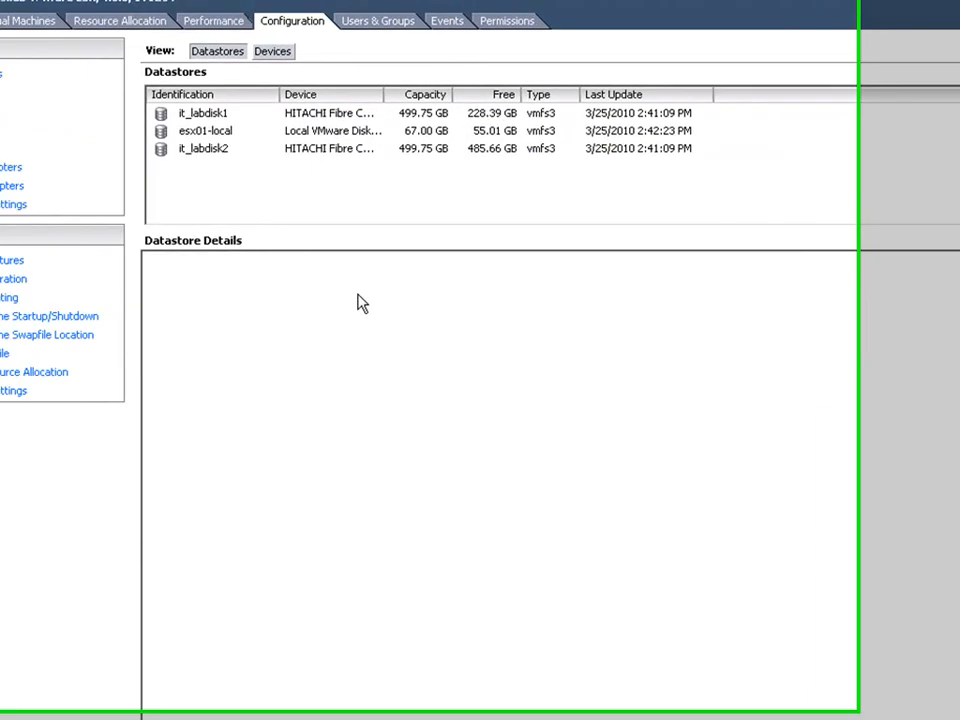
Rescan all the host's storage adapters for new storage devices and new VMFS volumes.
{"action": "left_click", "coordinate": [10, 168]}
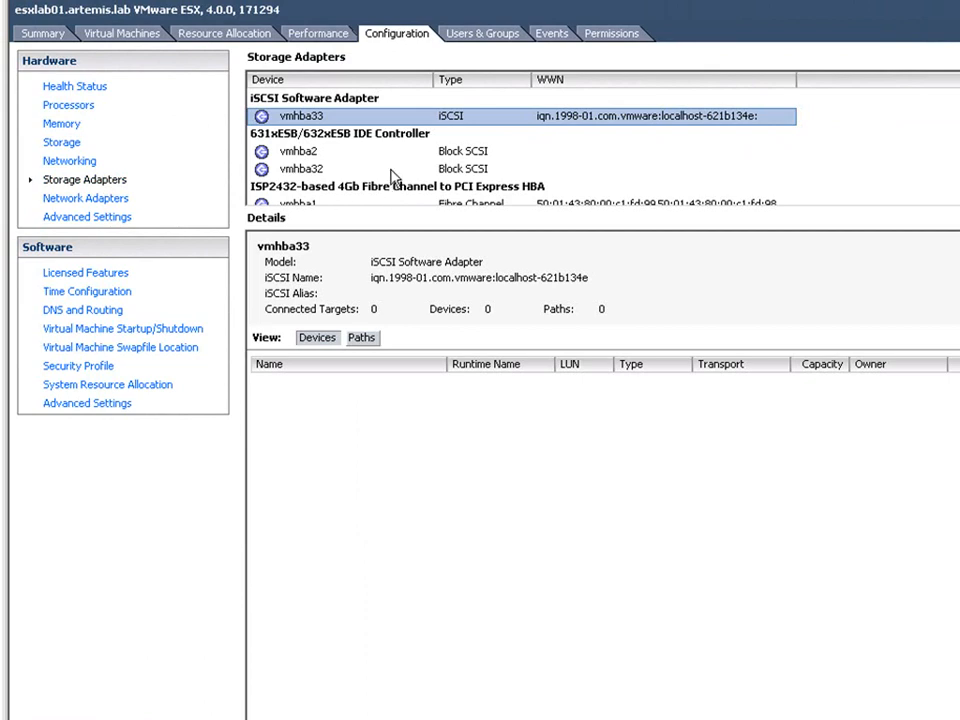
{"action": "left_click", "coordinate": [315, 152]}
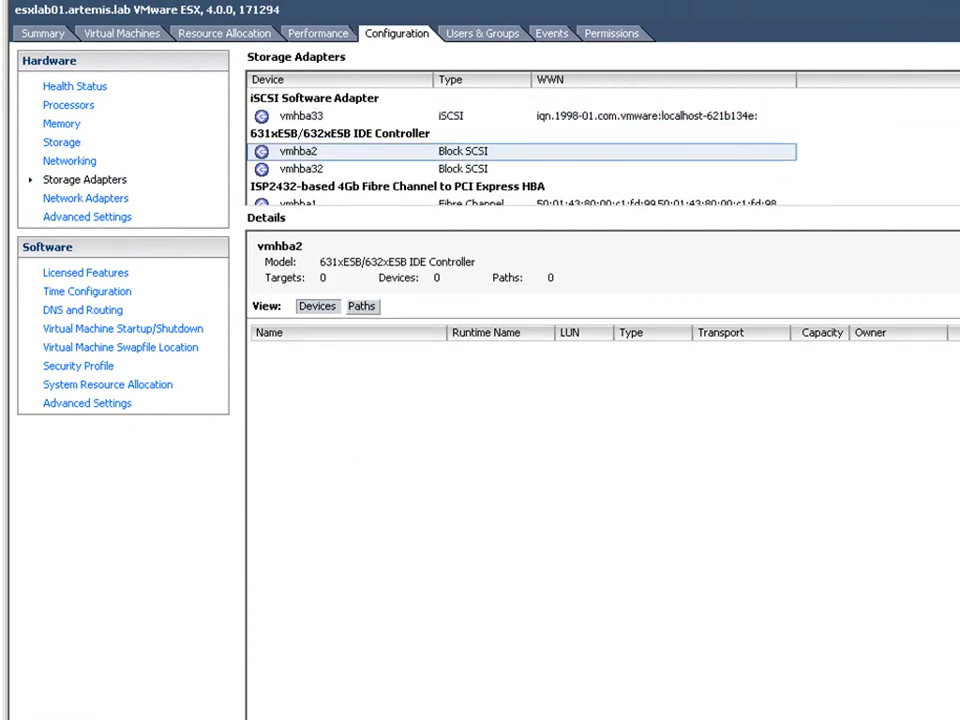
{"action": "left_click", "coordinate": [955, 57]}
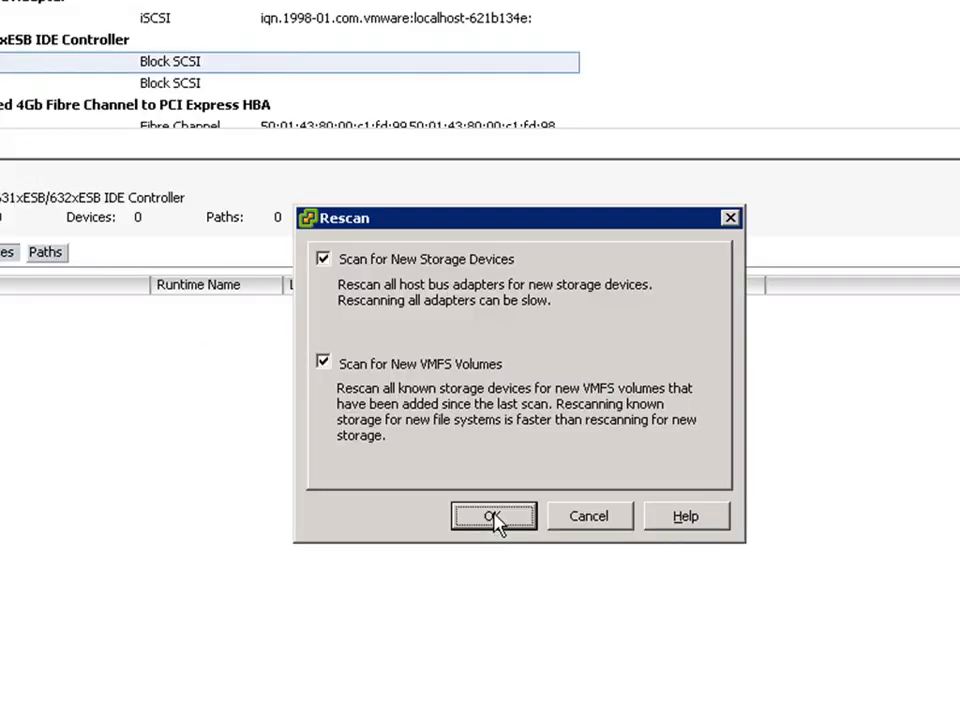
{"action": "left_click", "coordinate": [494, 516]}
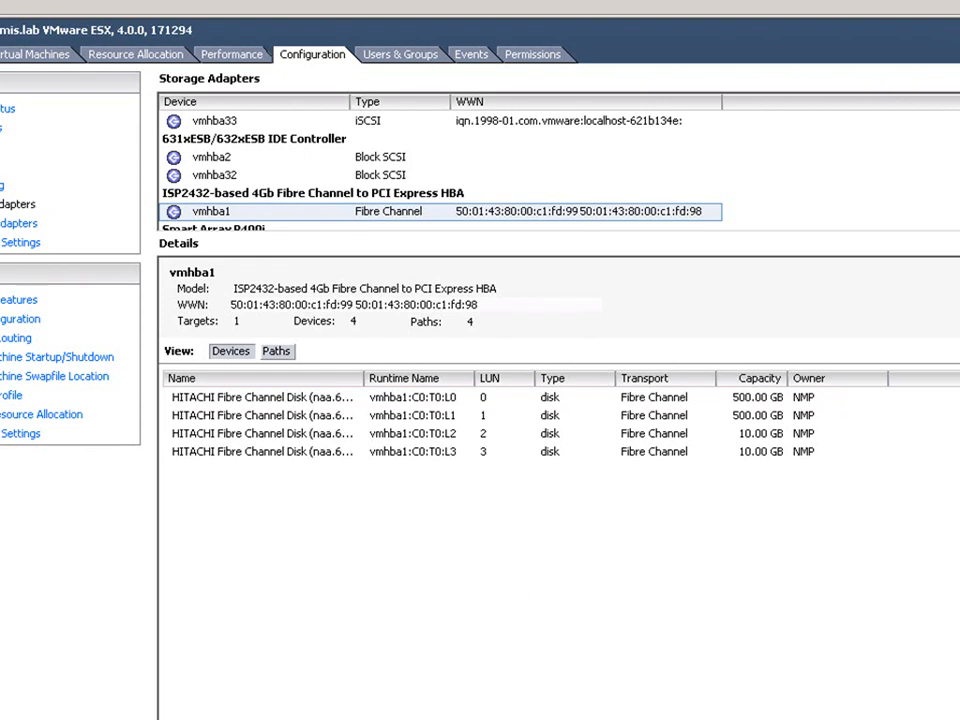
Start adding Disk/LUN storage on the 10 GB Hitachi Fibre Channel LUN 2 and accept its current disk layout.
{"action": "left_click", "coordinate": [1, 166]}
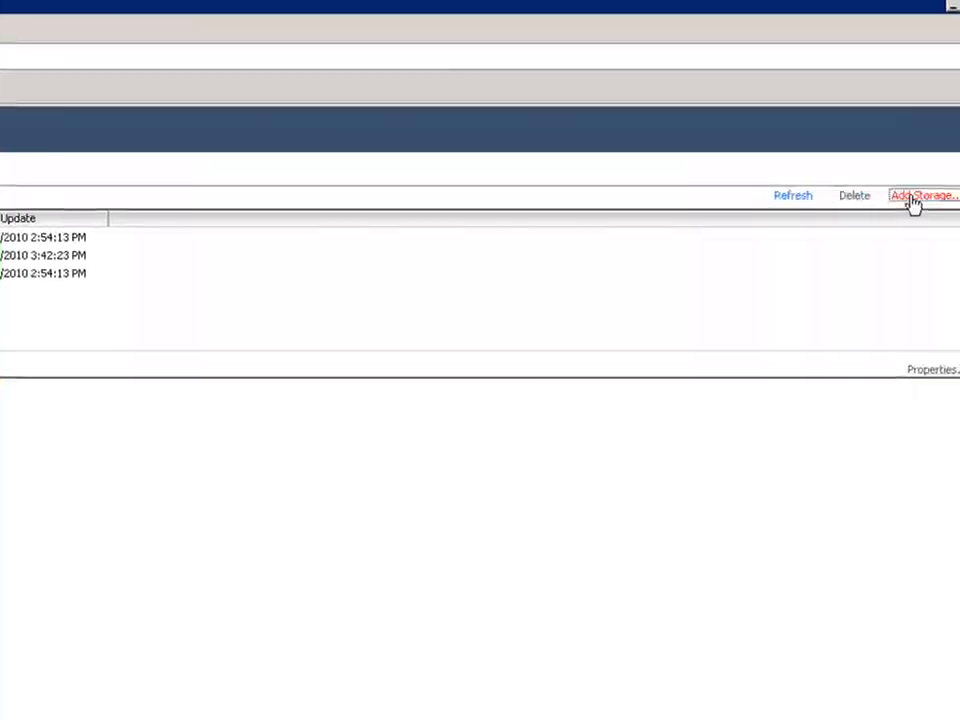
{"action": "left_click", "coordinate": [915, 197]}
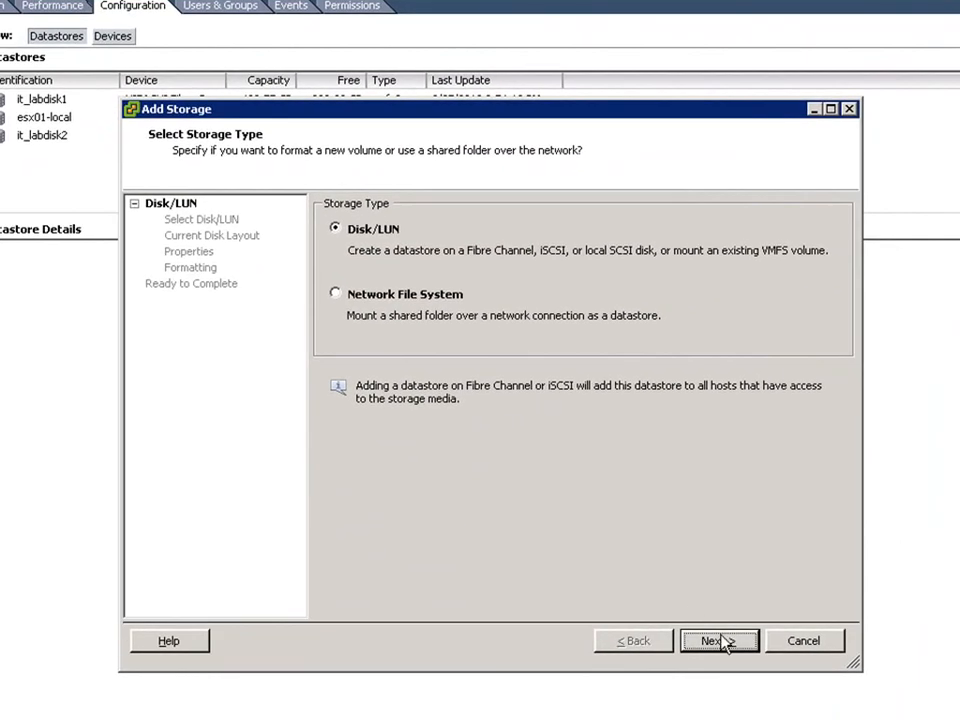
{"action": "left_click", "coordinate": [720, 641]}
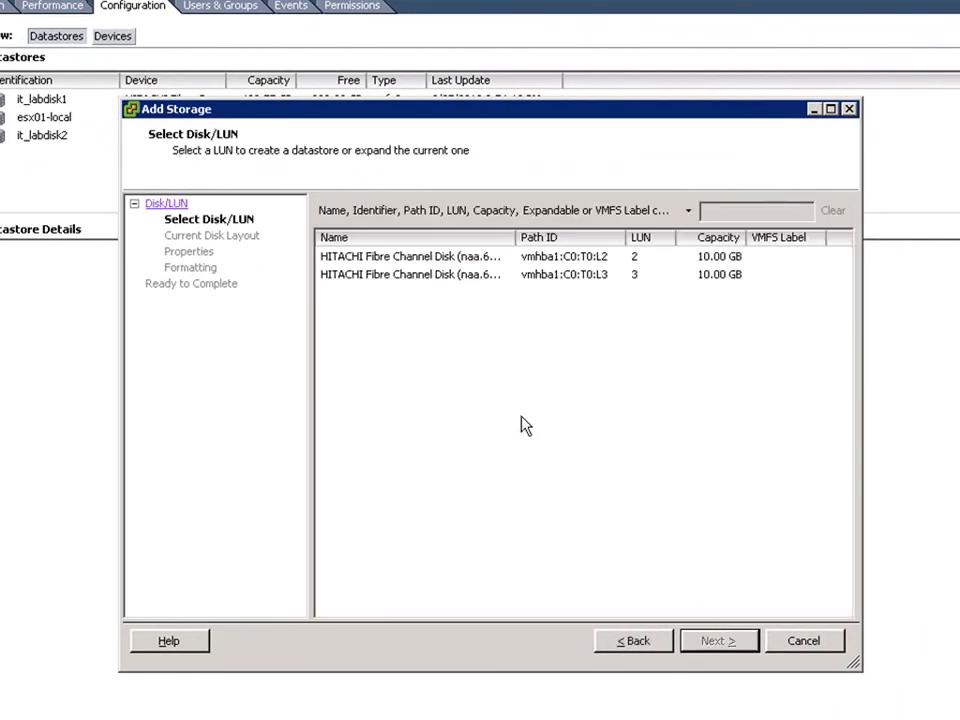
{"action": "left_click", "coordinate": [418, 262]}
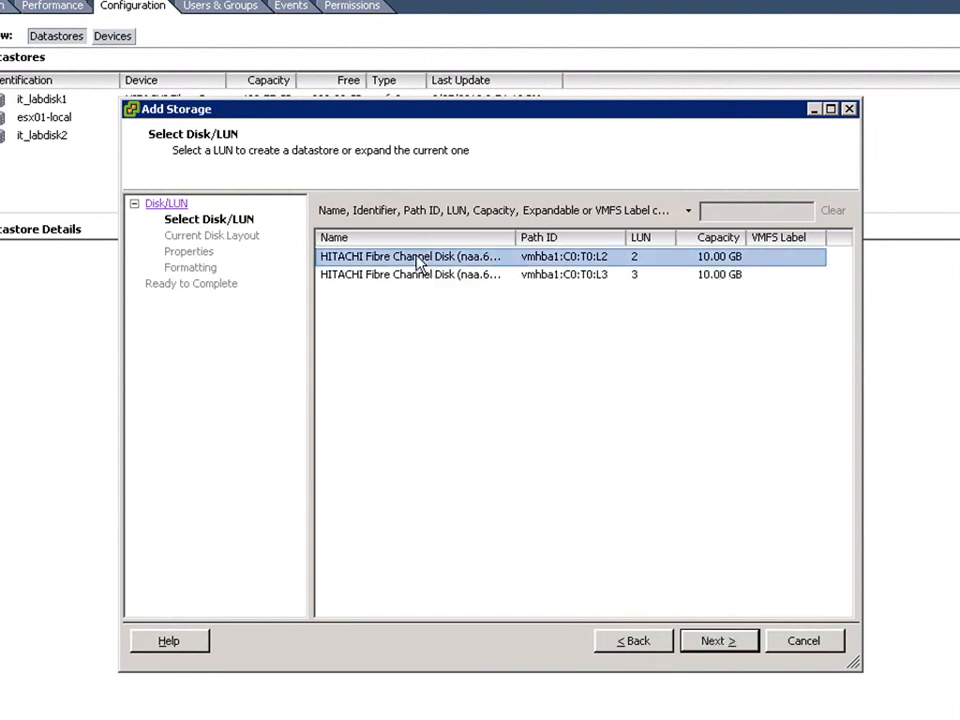
{"action": "left_click", "coordinate": [710, 642]}
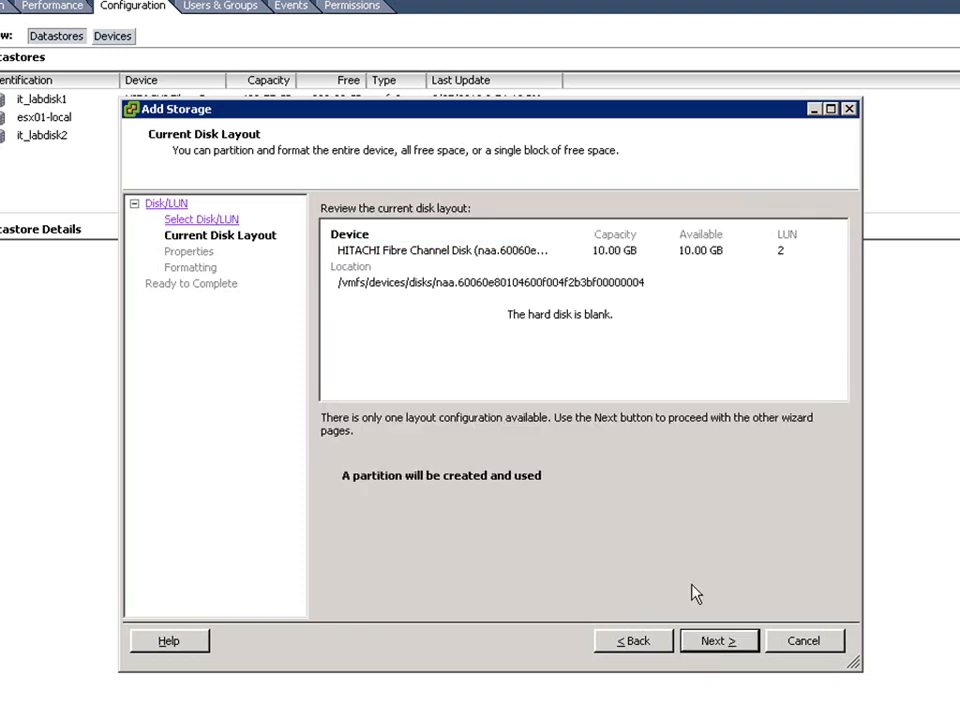
{"action": "left_click", "coordinate": [719, 643]}
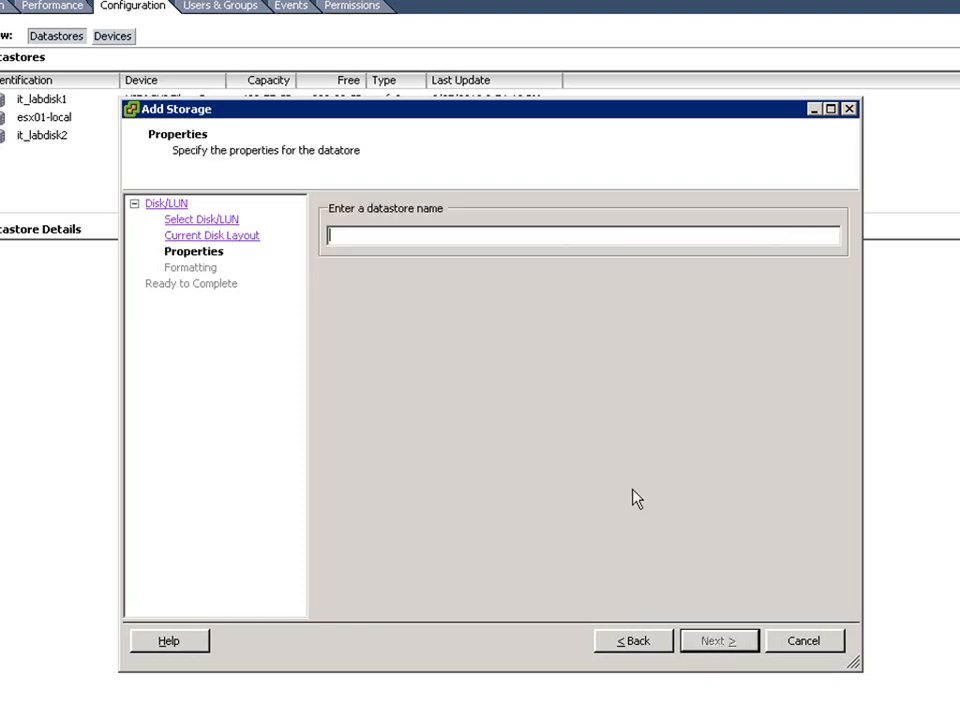
Name the datastore Prod1, keep the 256 GB maximum file size with 1 MB blocks and maximized capacity, and finish adding it.
{"action": "type", "text": "Prod1"}
{"action": "left_click", "coordinate": [722, 642]}
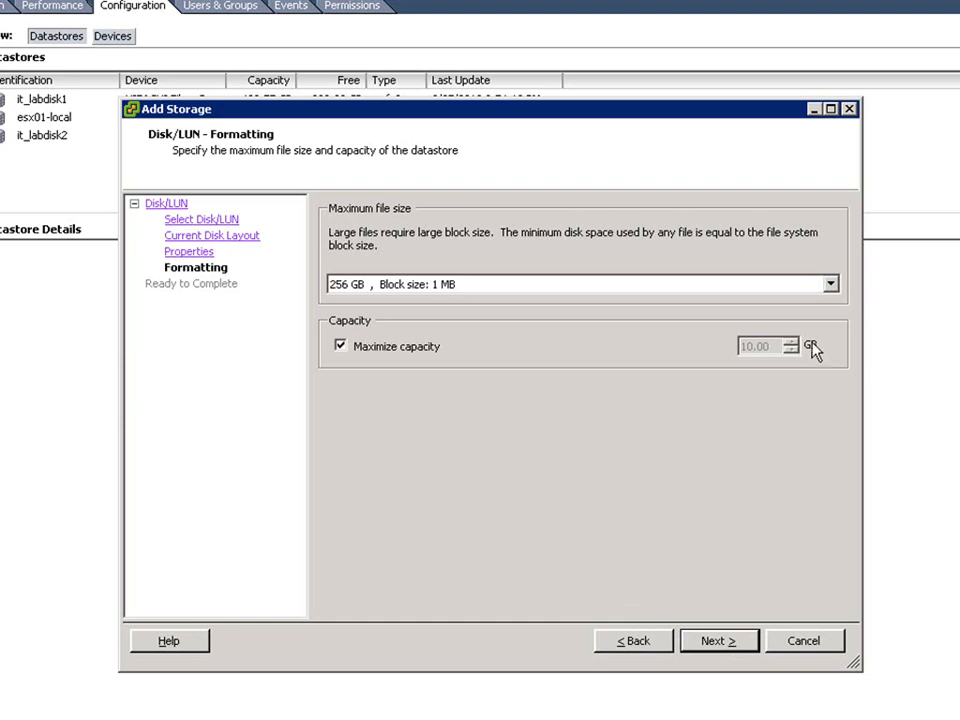
{"action": "left_click", "coordinate": [831, 286]}
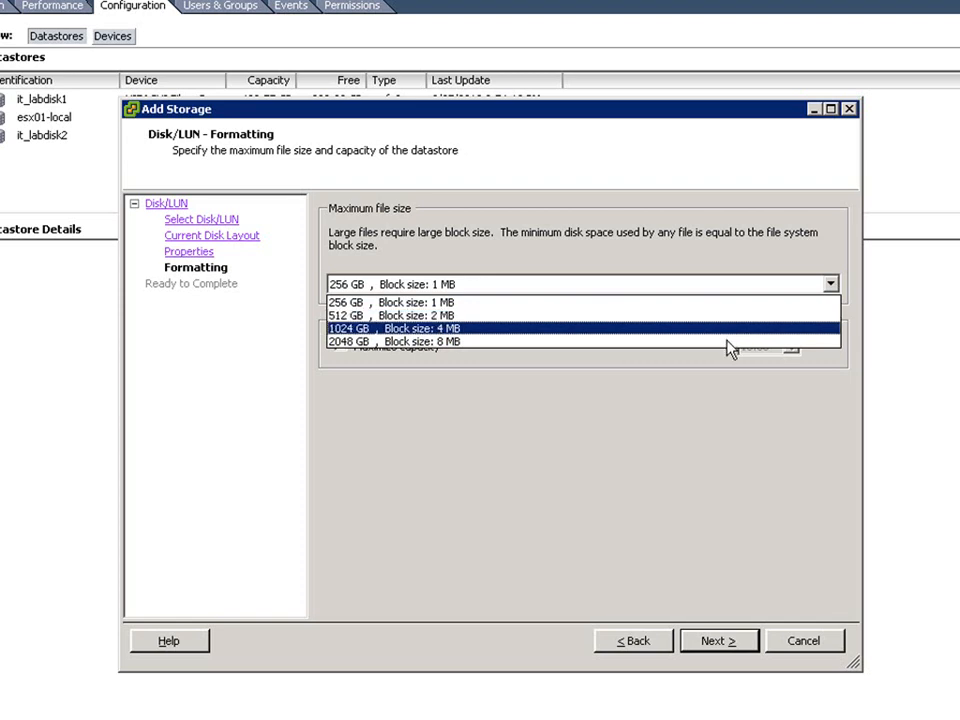
{"action": "left_click", "coordinate": [725, 413]}
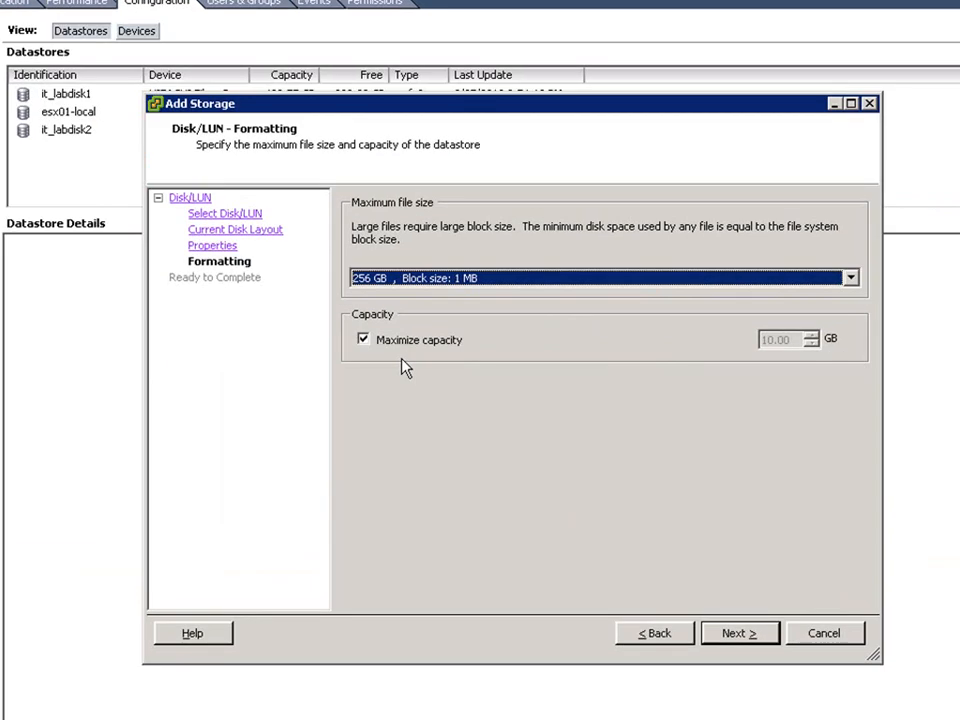
{"action": "left_click", "coordinate": [739, 634]}
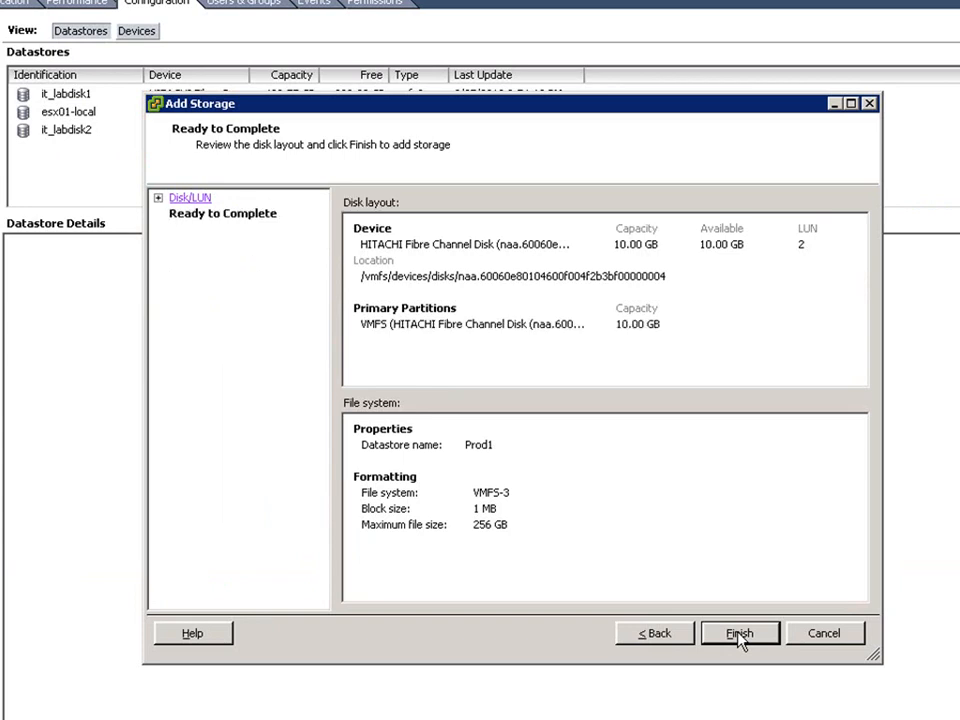
{"action": "left_click", "coordinate": [740, 634]}
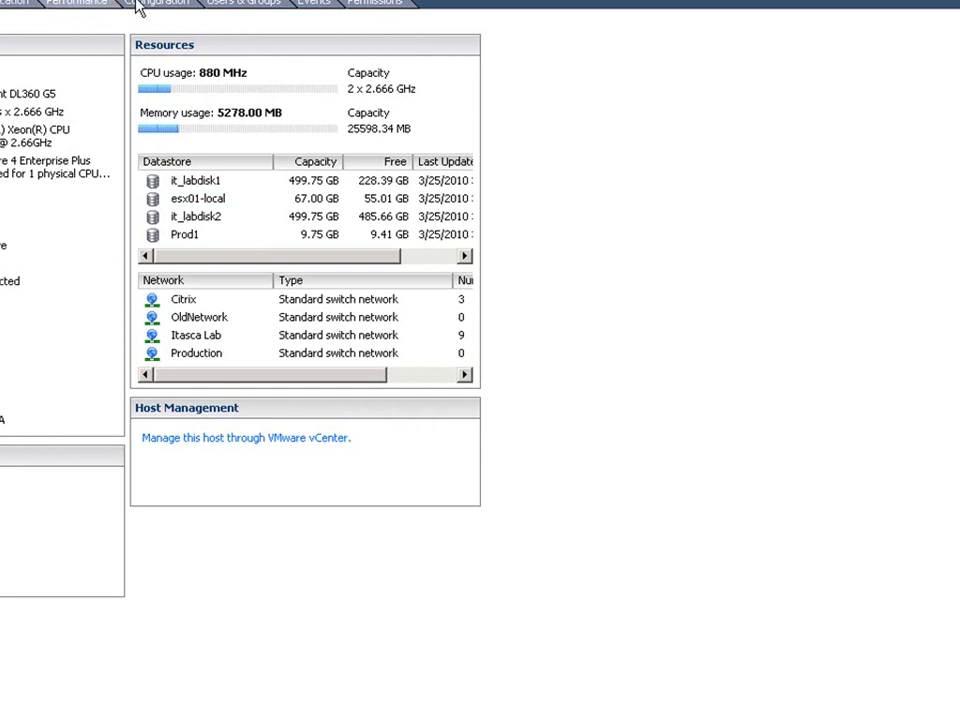
Review the Prod1 datastore's volume properties and its rename option without changing the name.
{"action": "left_click", "coordinate": [140, 4]}
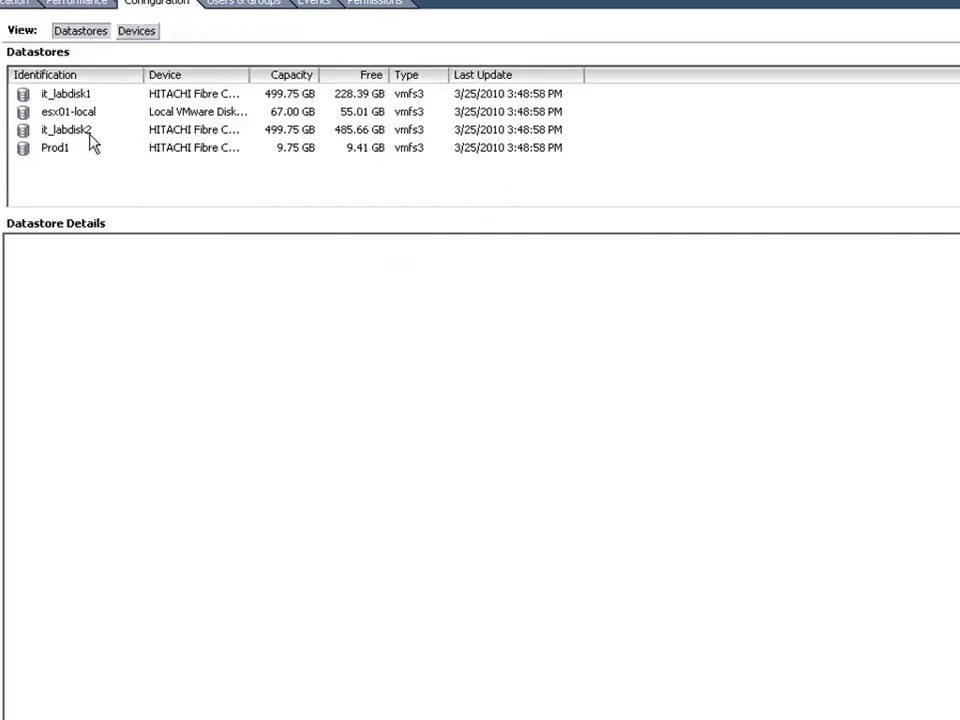
{"action": "left_click", "coordinate": [62, 149]}
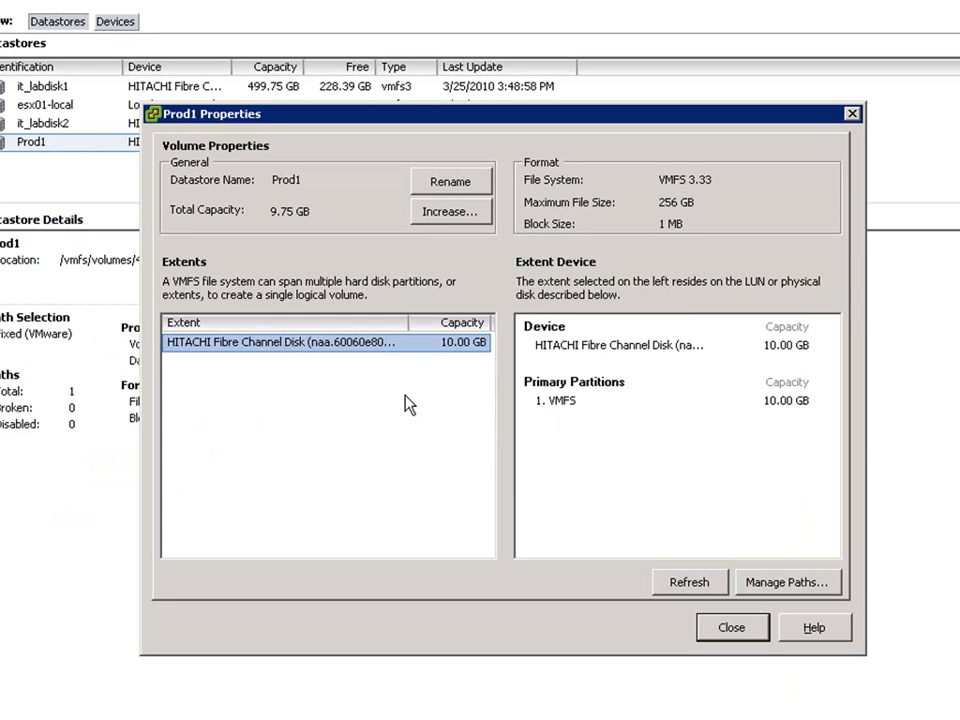
{"action": "left_click", "coordinate": [443, 188]}
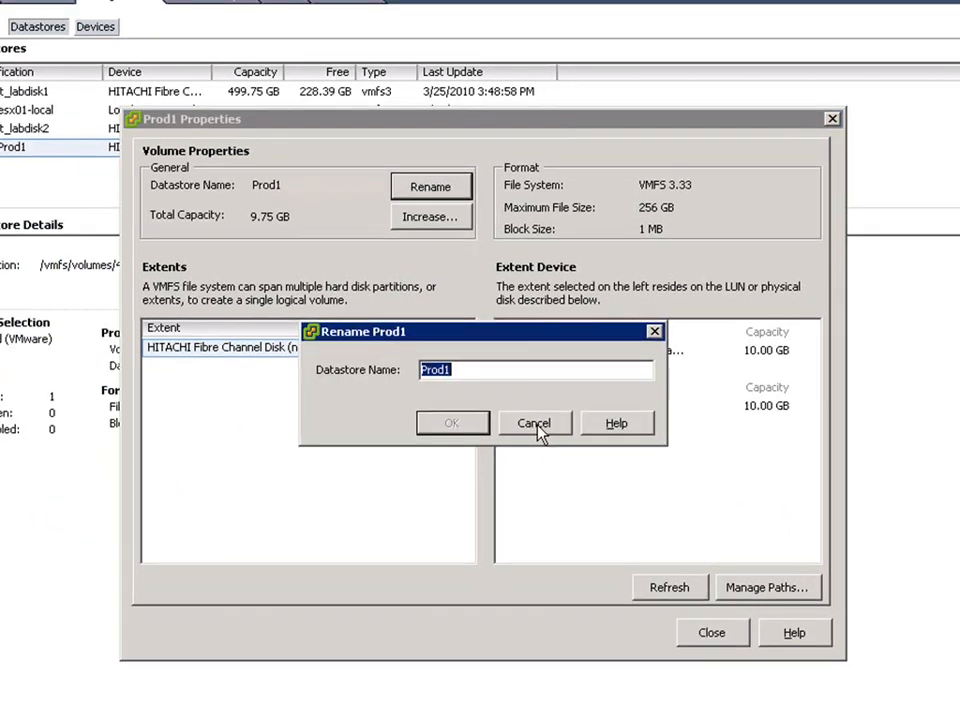
{"action": "left_click", "coordinate": [535, 424]}
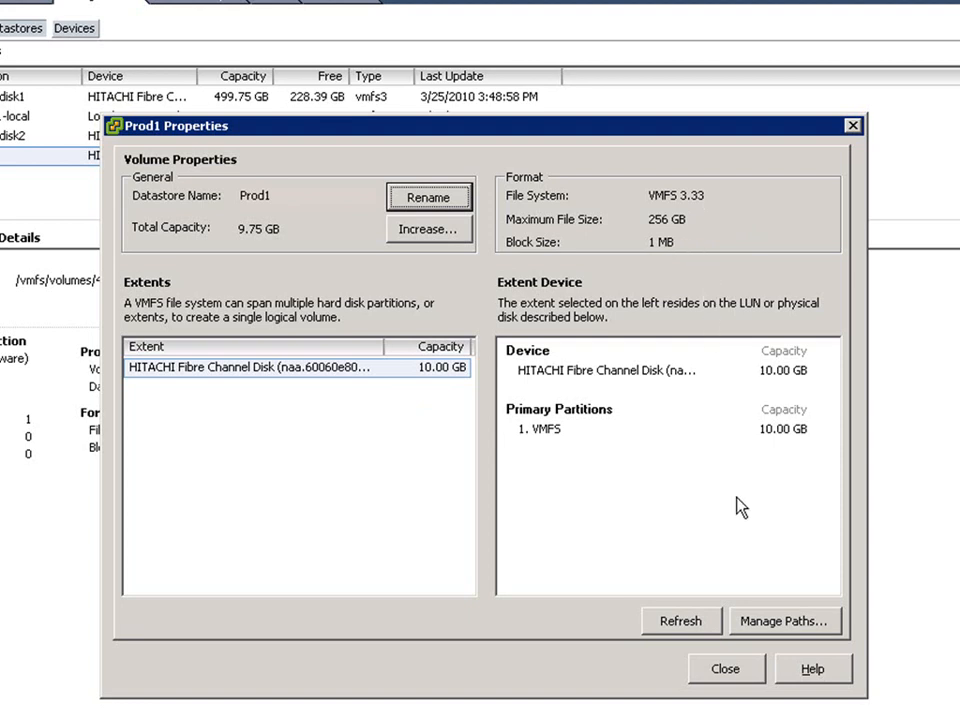
{"action": "left_click", "coordinate": [732, 676]}
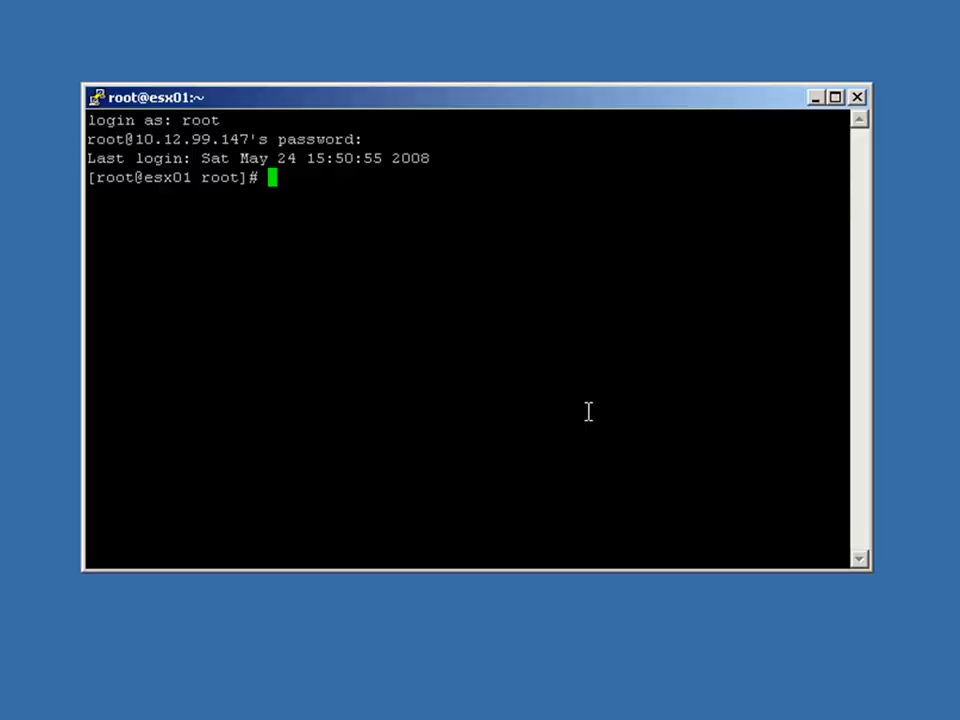
Switch to the root SSH session on esx01 and change to the root directory and on to /vmfs.
{"action": "type", "text": "cd /"}
{"action": "key", "text": "Return"}
{"action": "type", "text": "cd "}
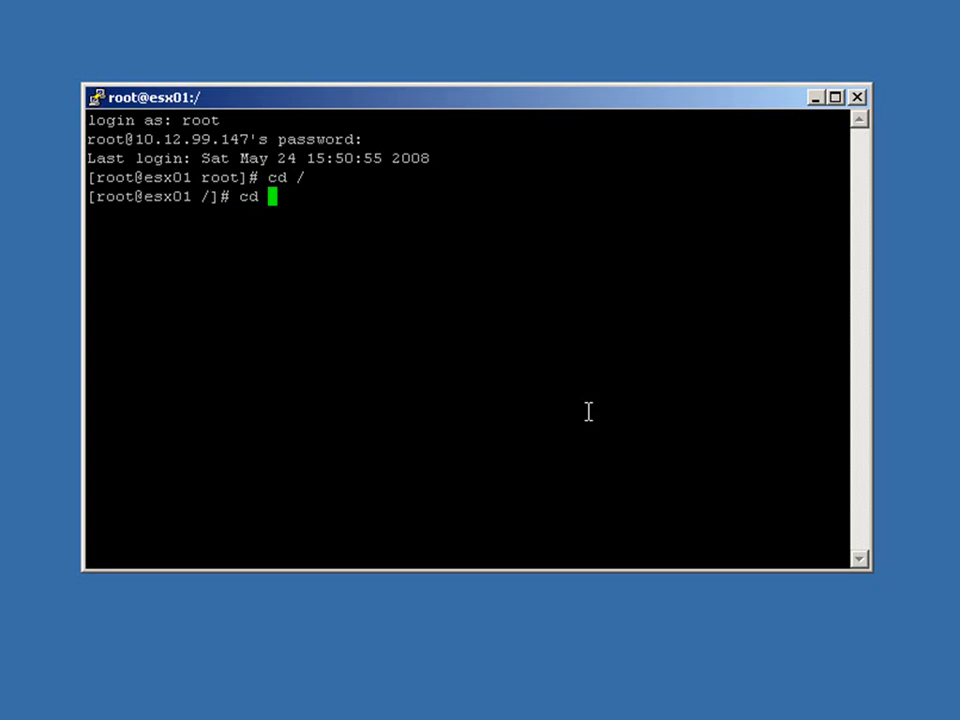
{"action": "type", "text": "/"}
{"action": "type", "text": "vmfs"}
{"action": "key", "text": "Return"}
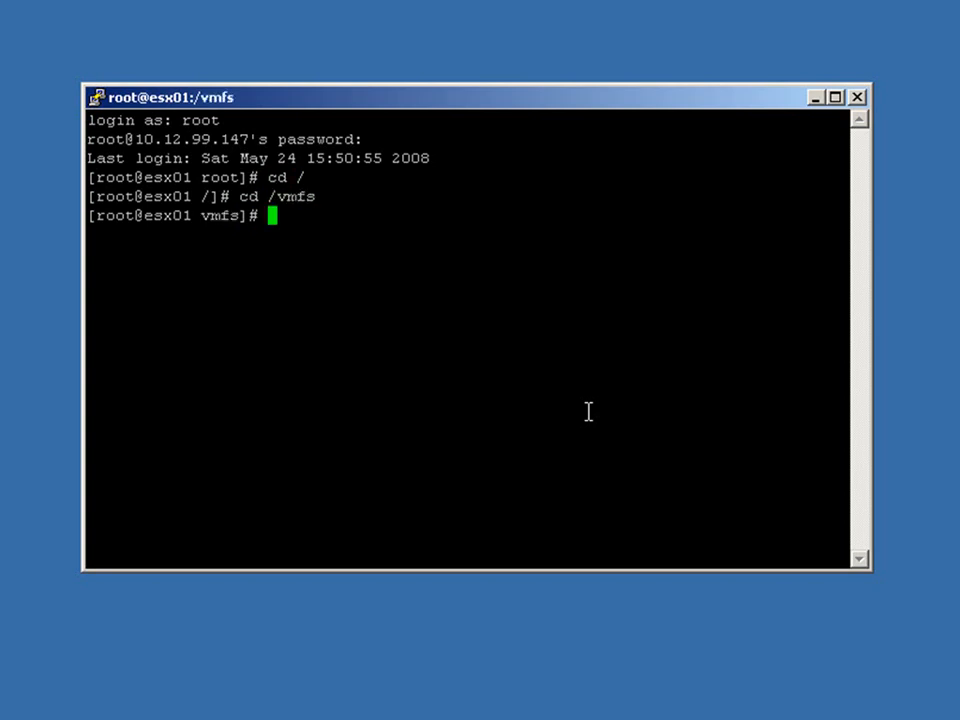
Try to change to the /volumes directory.
{"action": "type", "text": "cd /volumes"}
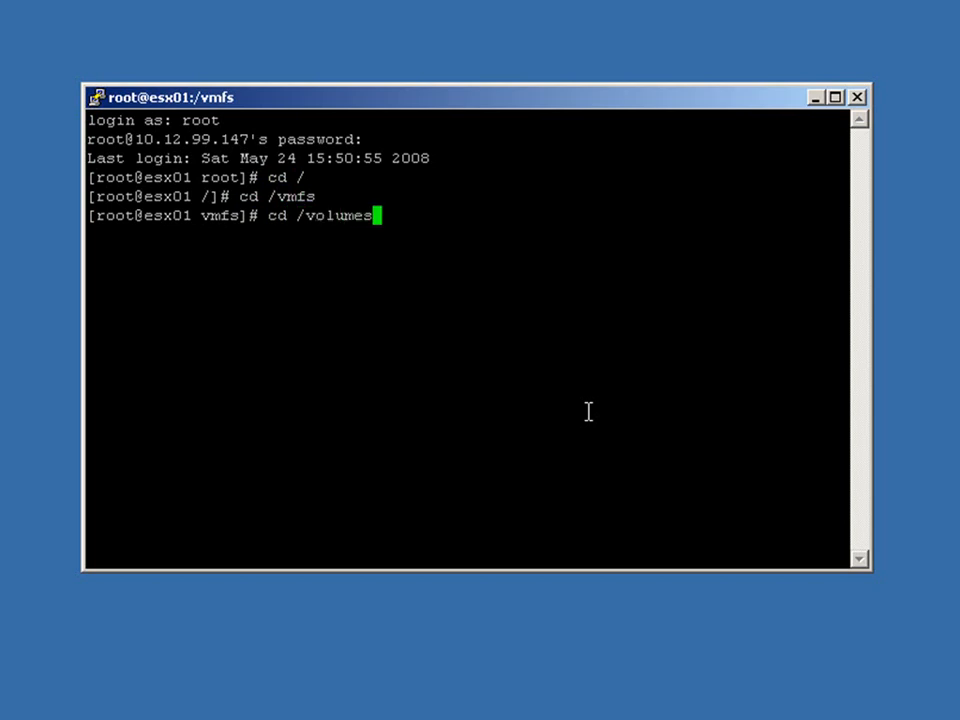
{"action": "key", "text": "Return"}
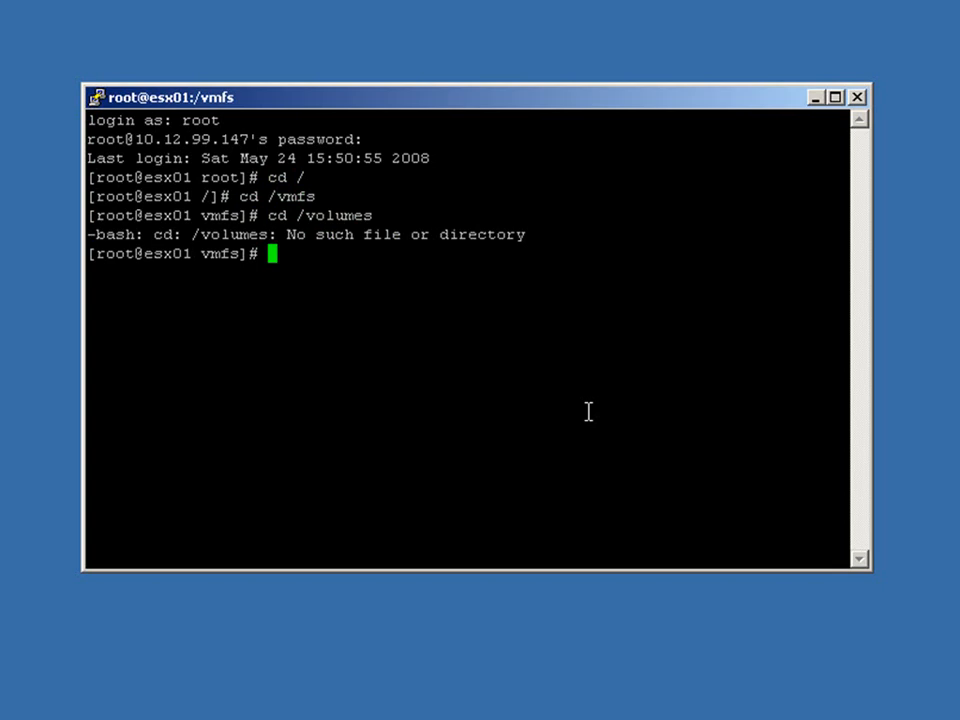
List the contents of the vmfs directory and change into its volumes subdirectory.
{"action": "type", "text": "ls"}
{"action": "key", "text": "Return"}
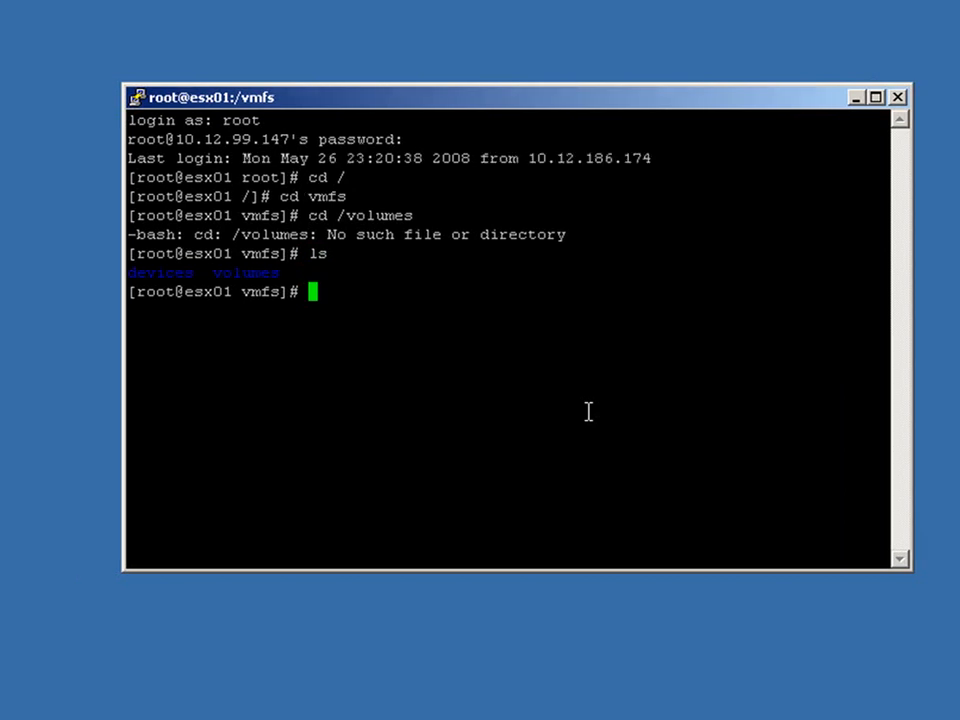
{"action": "type", "text": "cd vol"}
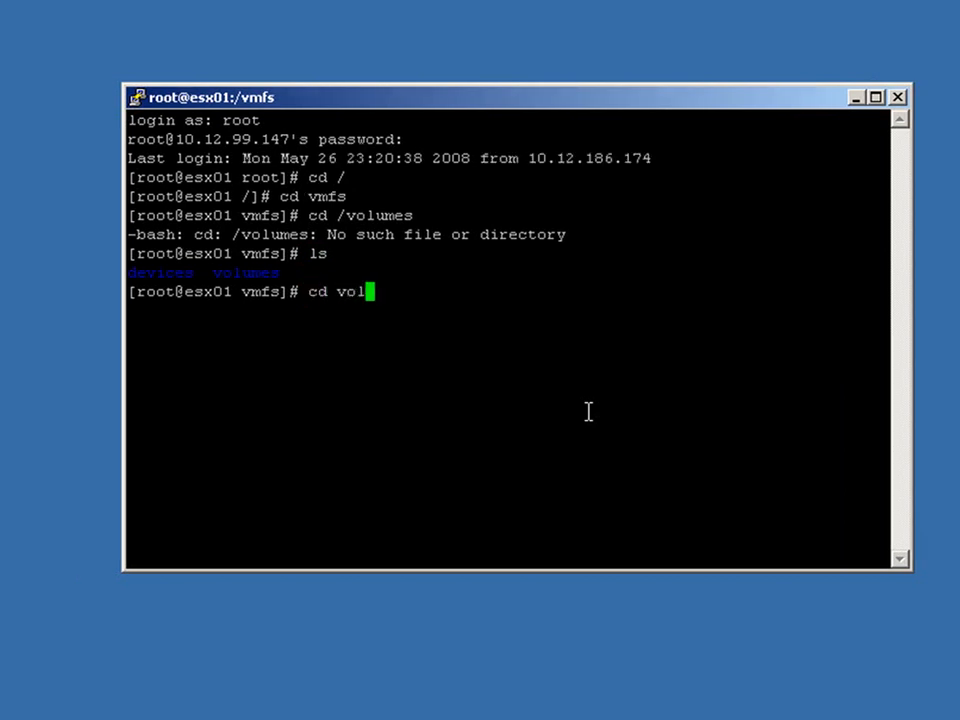
{"action": "type", "text": "umes"}
{"action": "key", "text": "Return"}
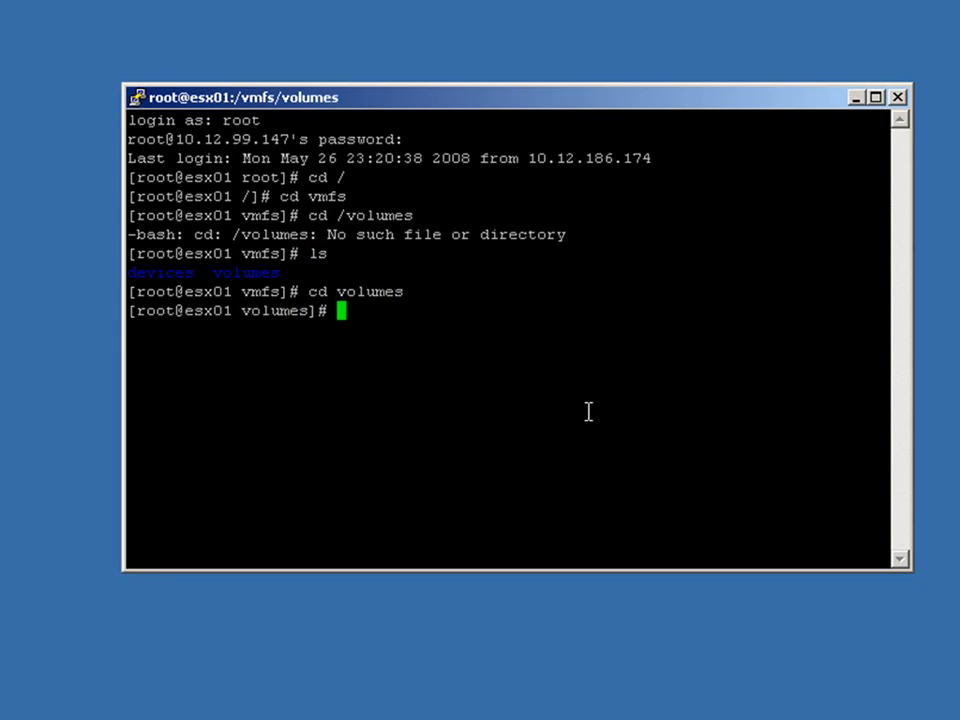
List the contents of the volumes directory and highlight the long volume identifier beside Prod1.
{"action": "type", "text": "ls"}
{"action": "key", "text": "Return"}
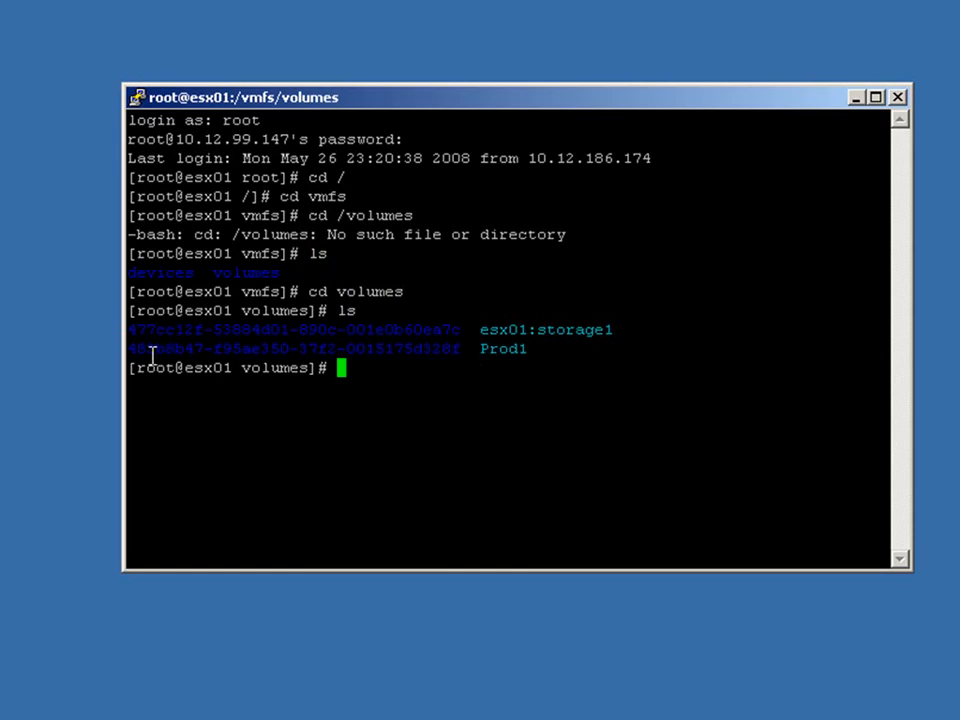
{"action": "left_click_drag", "start_coordinate": [131, 350], "coordinate": [467, 347]}
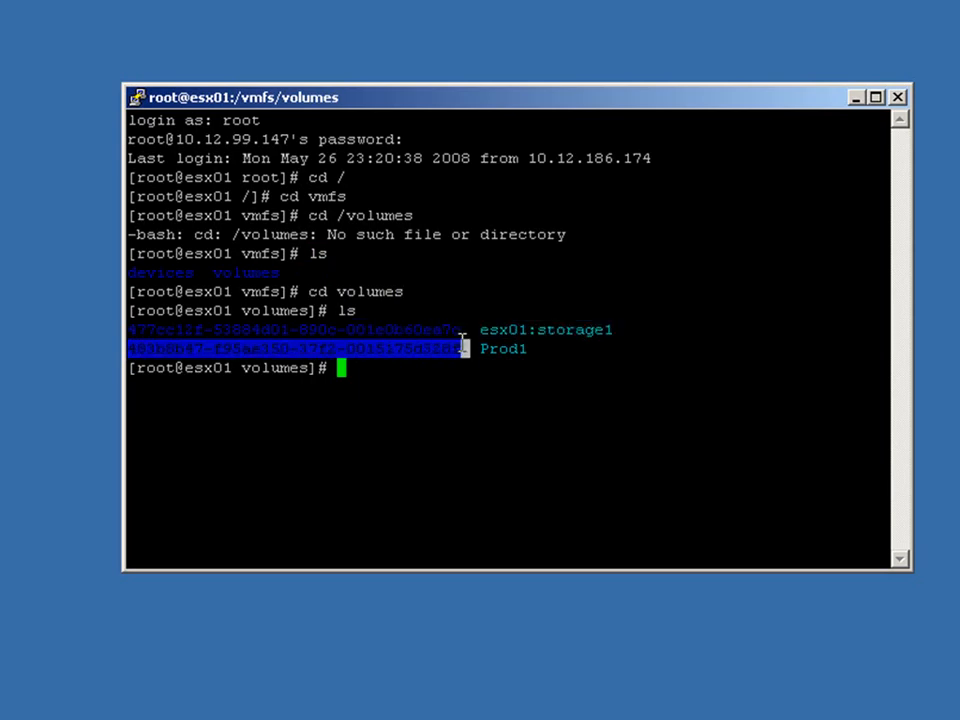
{"action": "left_click", "coordinate": [436, 394]}
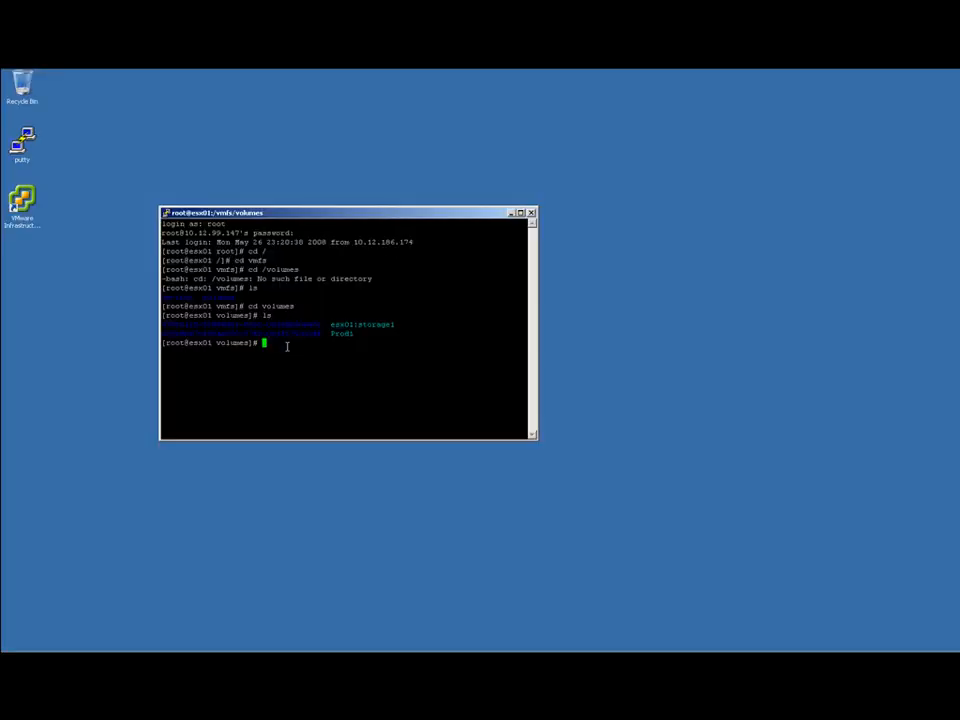
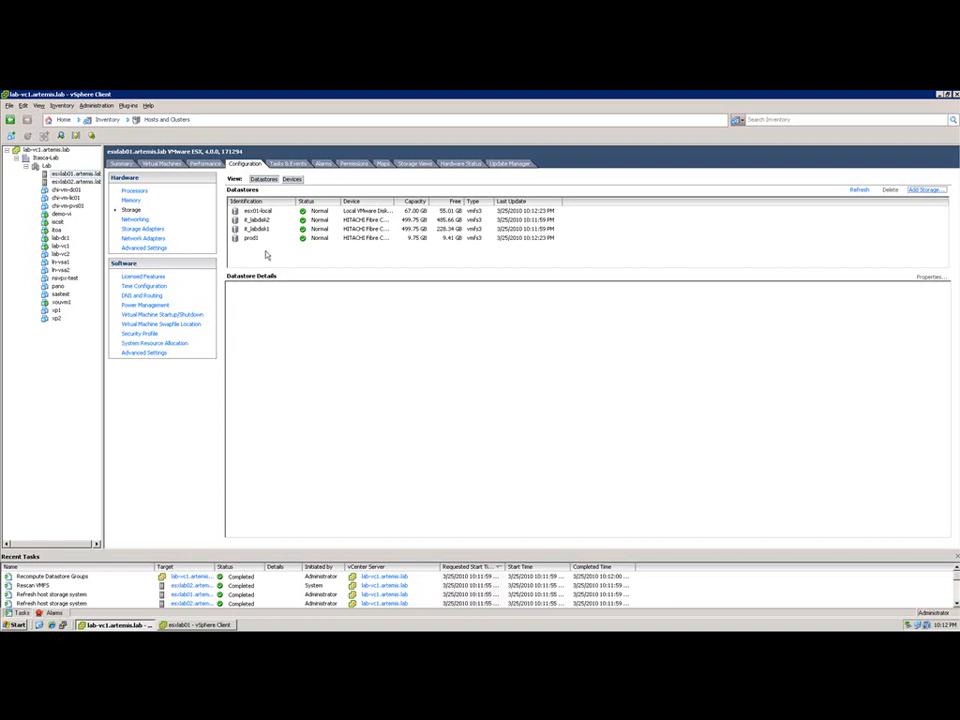
Start increasing the capacity of datastore prod1, using the blank 10 GB Hitachi Fibre Channel disk on LUN 3 as a new extent.
{"action": "left_click", "coordinate": [254, 239]}
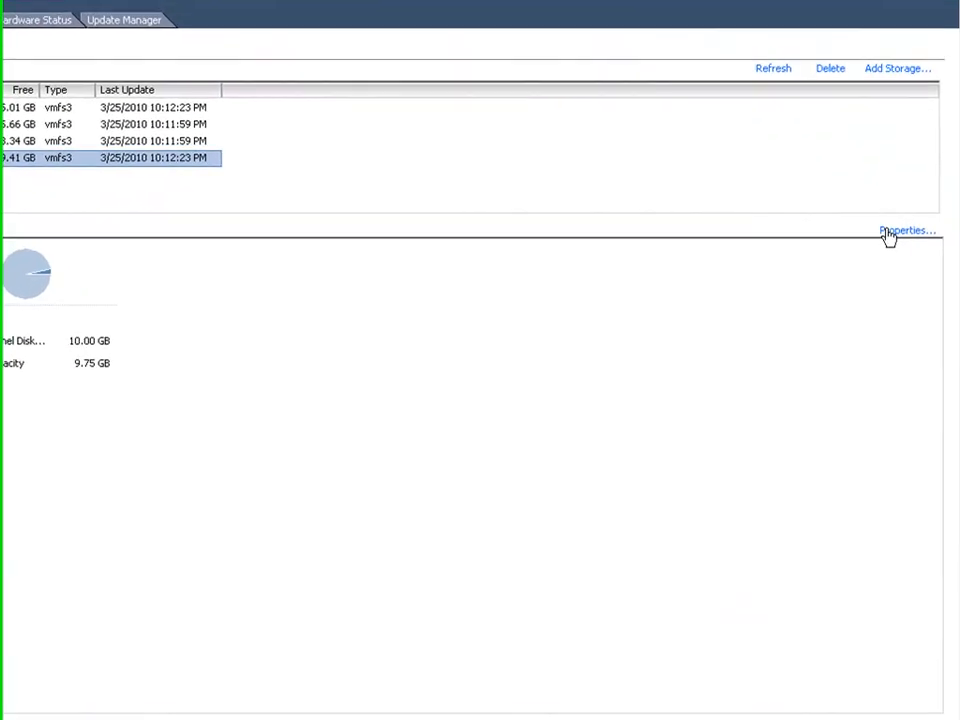
{"action": "left_click", "coordinate": [904, 259]}
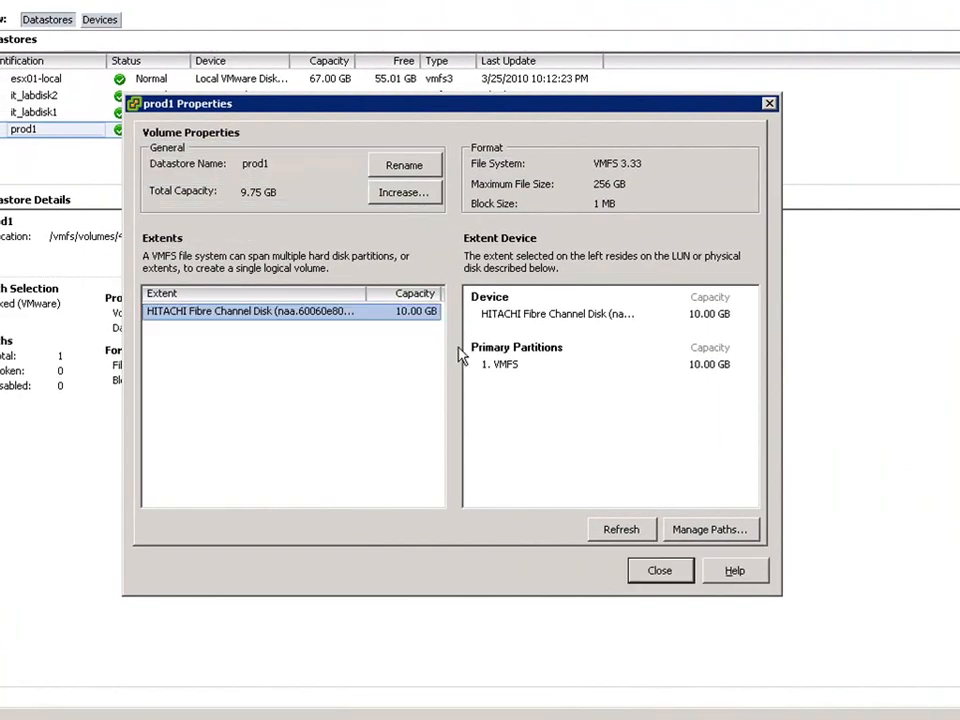
{"action": "left_click", "coordinate": [412, 197]}
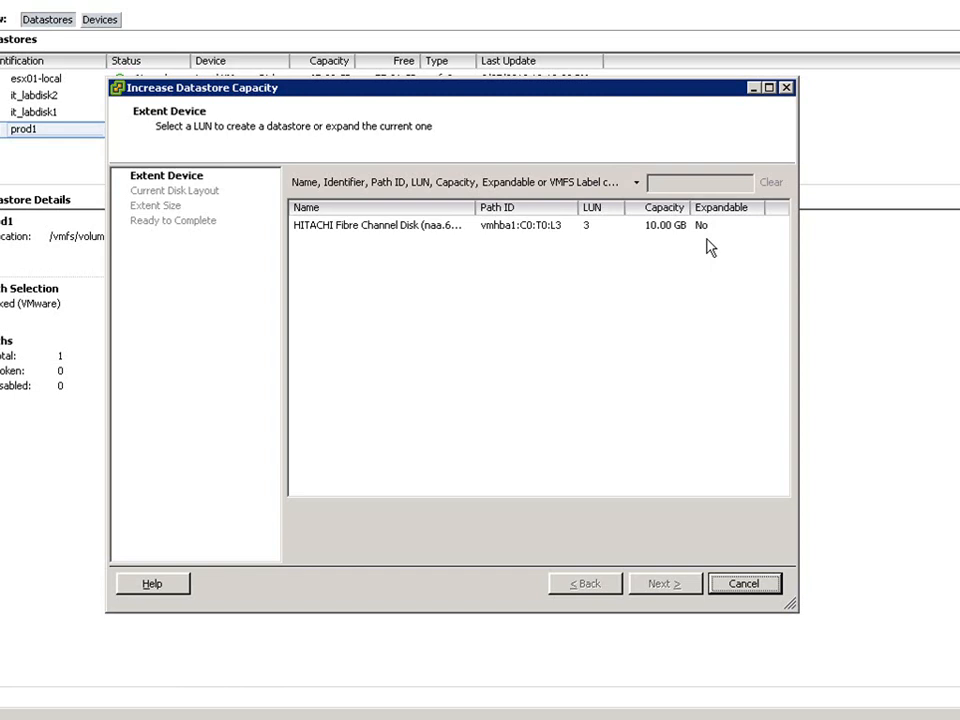
{"action": "left_click", "coordinate": [413, 228]}
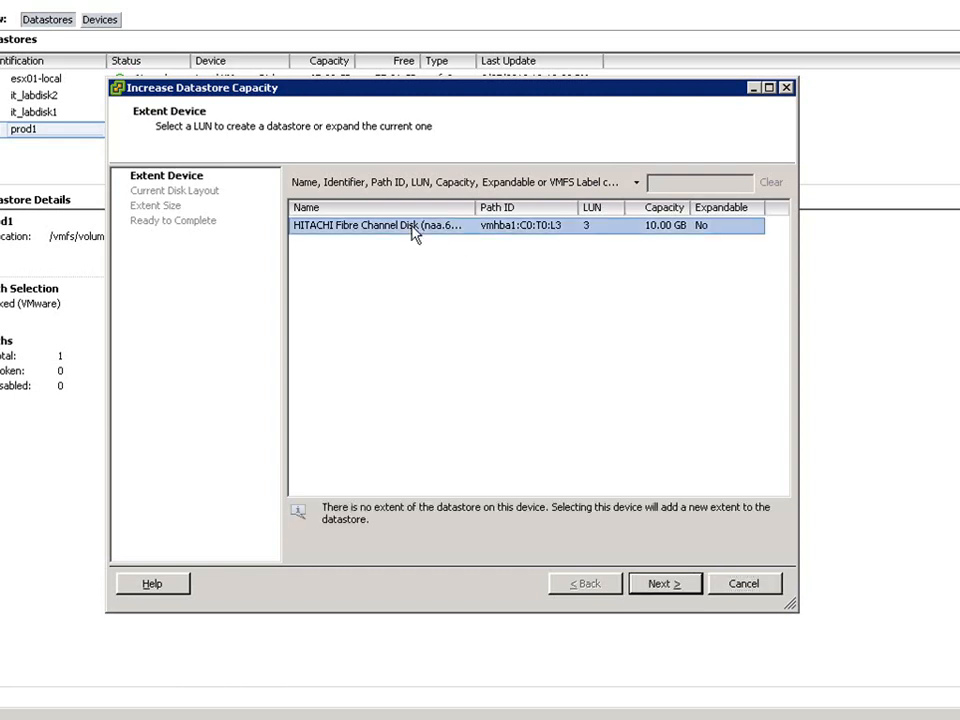
{"action": "left_click", "coordinate": [659, 590]}
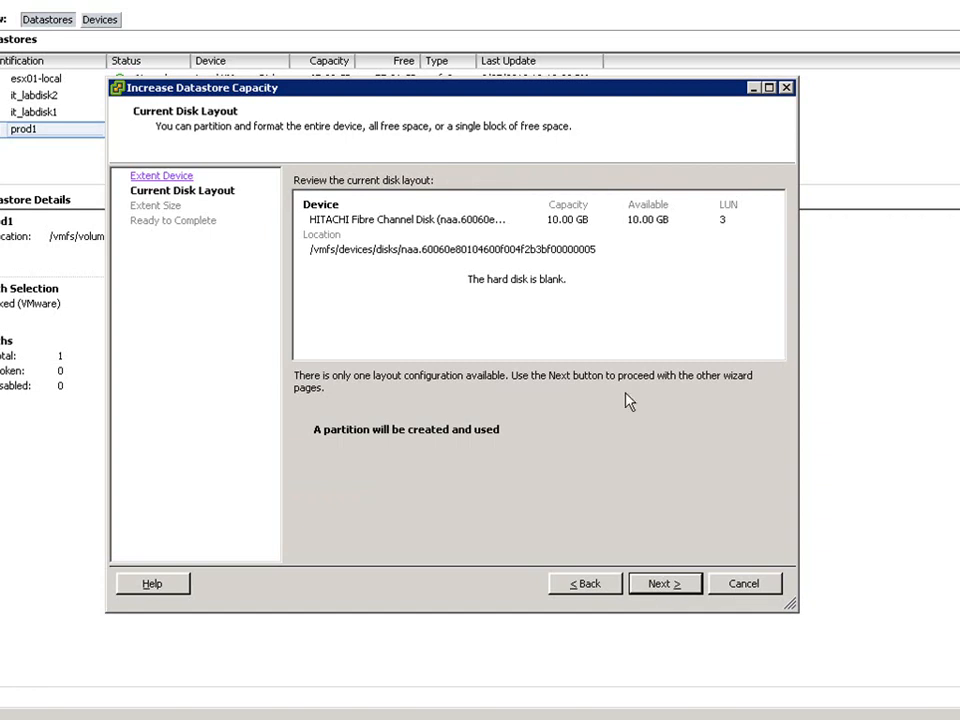
{"action": "left_click", "coordinate": [657, 593]}
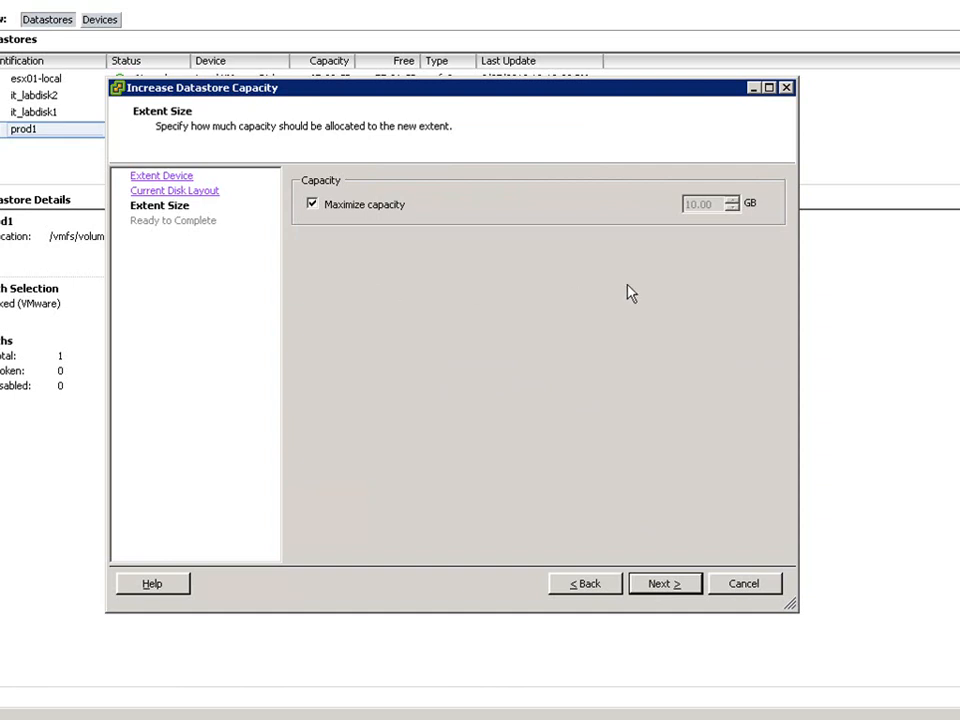
Turn off maximized capacity, set the new extent's size to 5 GB, and complete the datastore increase.
{"action": "left_click", "coordinate": [316, 207]}
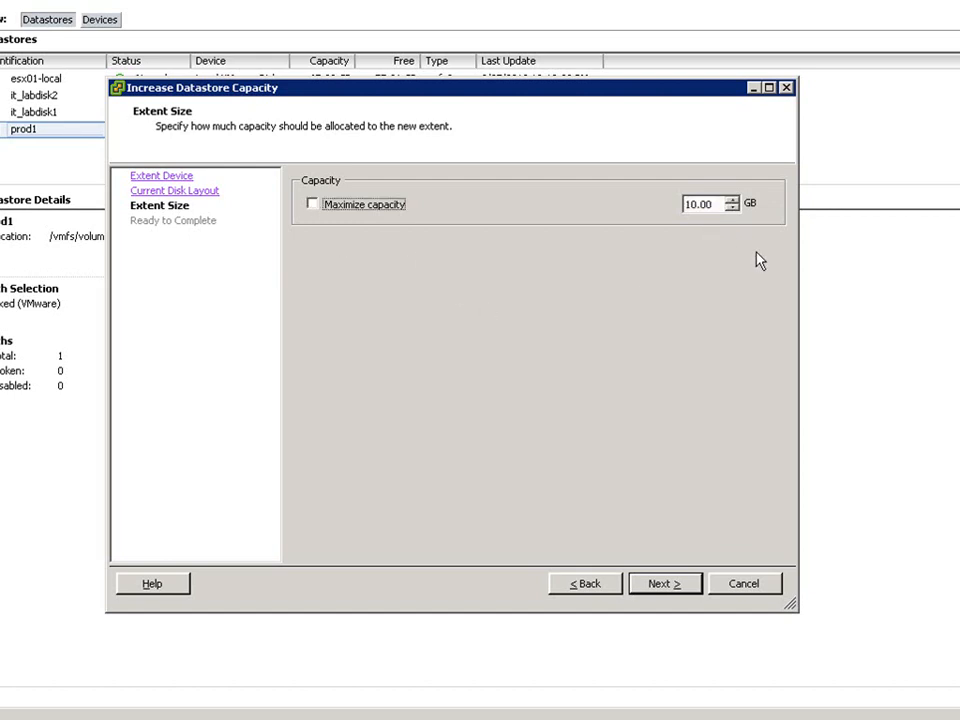
{"action": "double_click", "coordinate": [705, 204]}
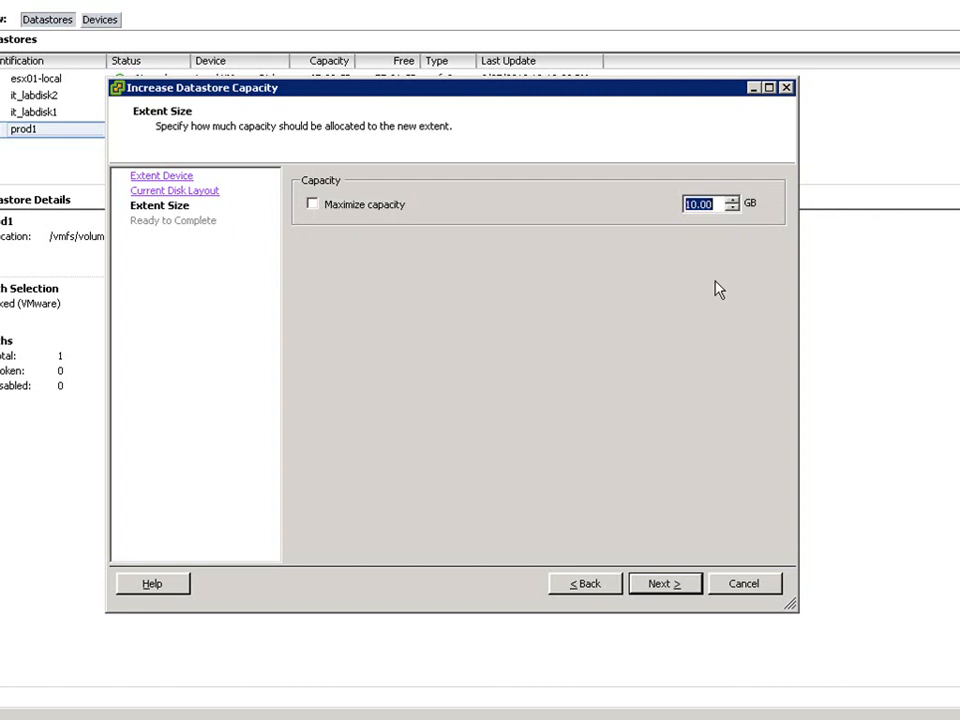
{"action": "type", "text": "5"}
{"action": "left_click", "coordinate": [666, 590]}
{"action": "left_click", "coordinate": [664, 585]}
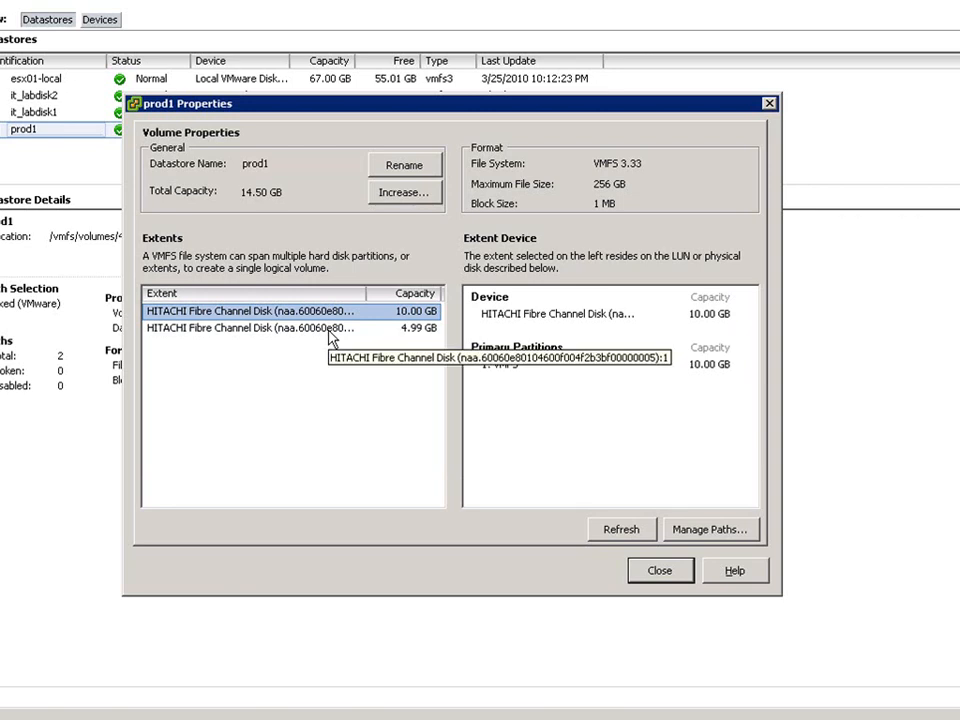
{"action": "left_click", "coordinate": [659, 571]}
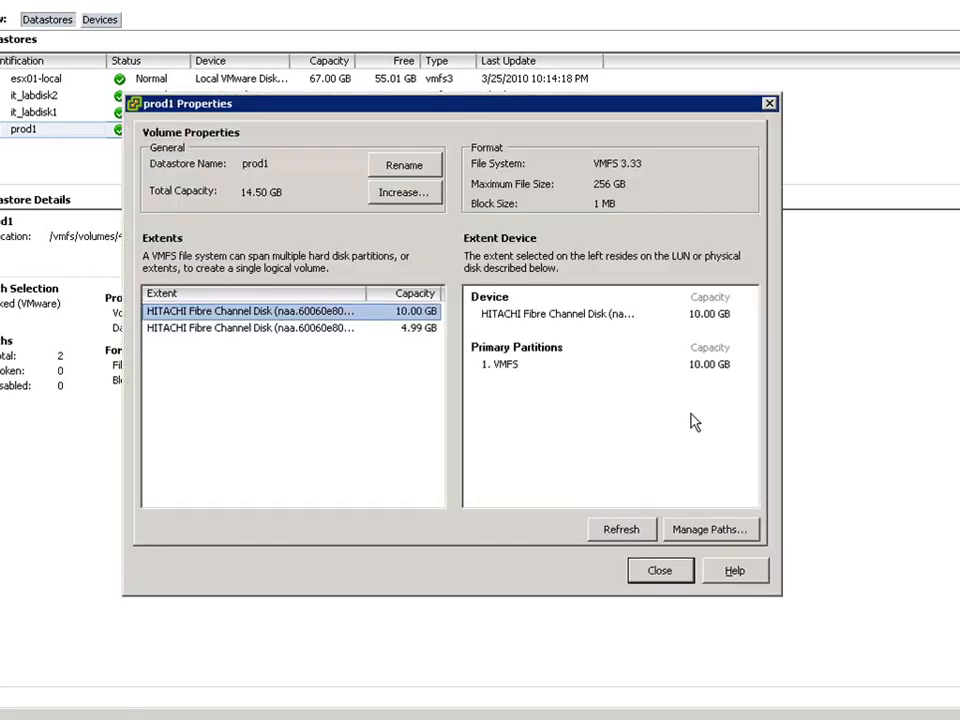
Expand prod1's extent on LUN 3 into the disk's remaining free space at maximized capacity and close the datastore properties.
{"action": "left_click", "coordinate": [401, 195]}
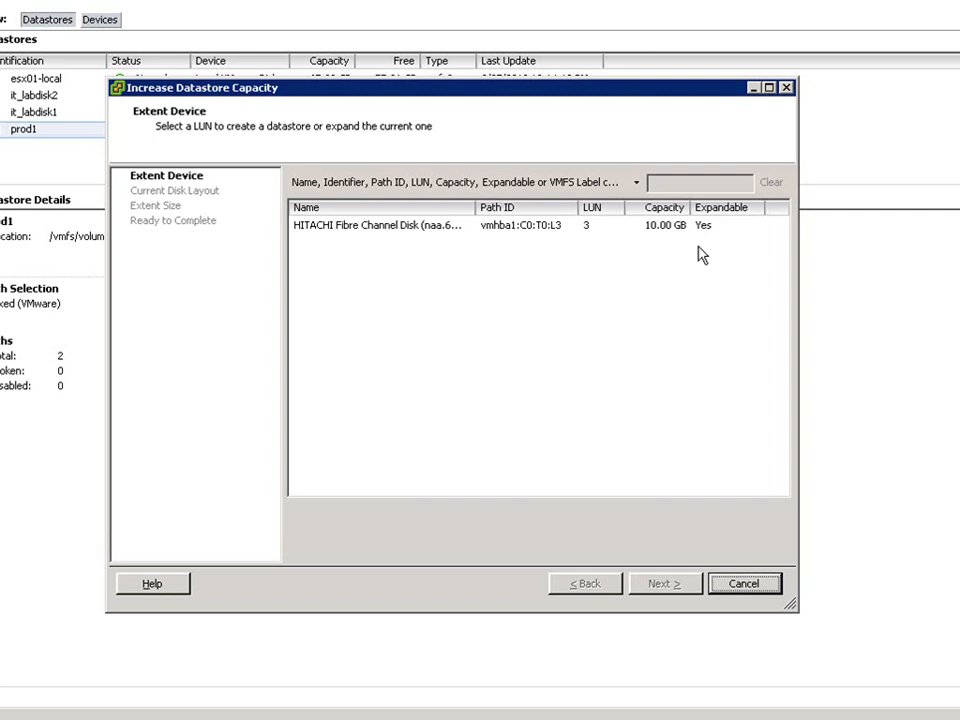
{"action": "left_click", "coordinate": [448, 237]}
{"action": "left_click", "coordinate": [661, 589]}
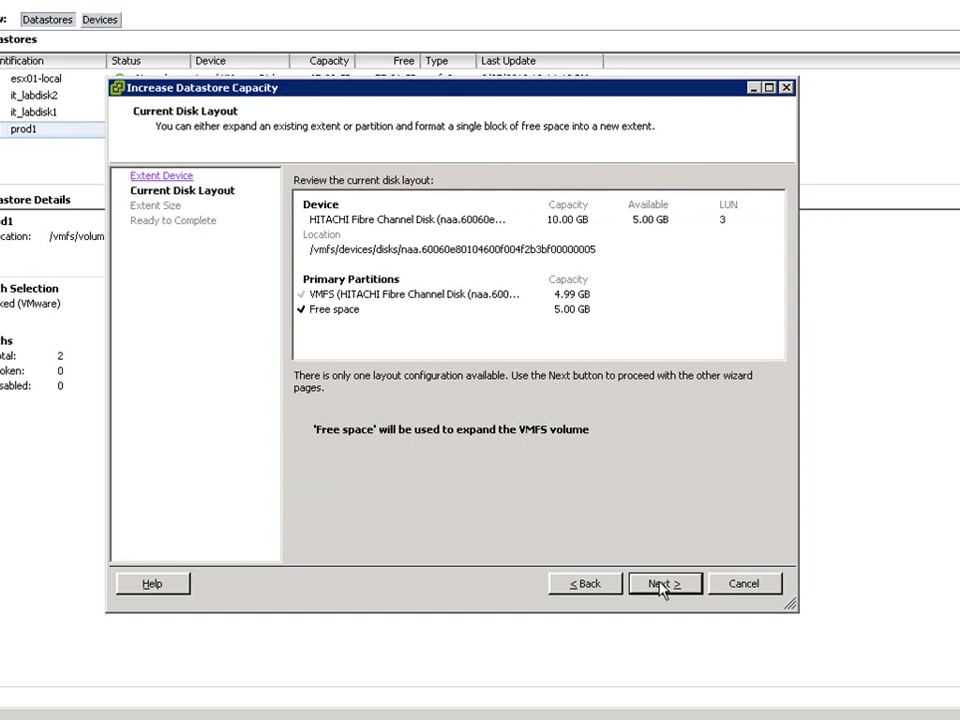
{"action": "left_click", "coordinate": [661, 589]}
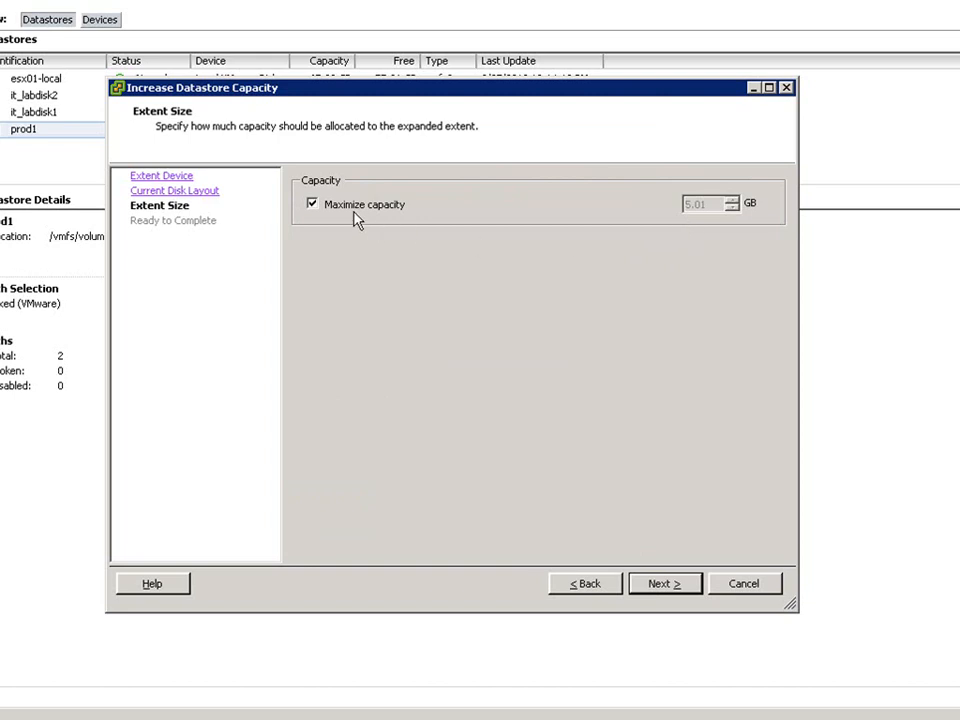
{"action": "left_click", "coordinate": [663, 590]}
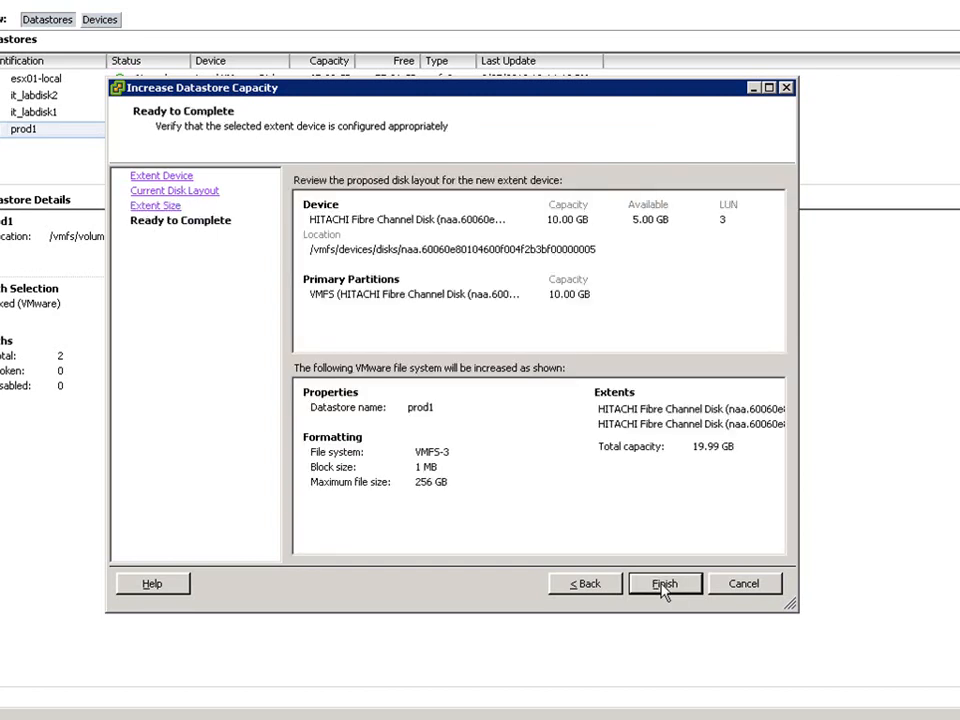
{"action": "left_click", "coordinate": [663, 588]}
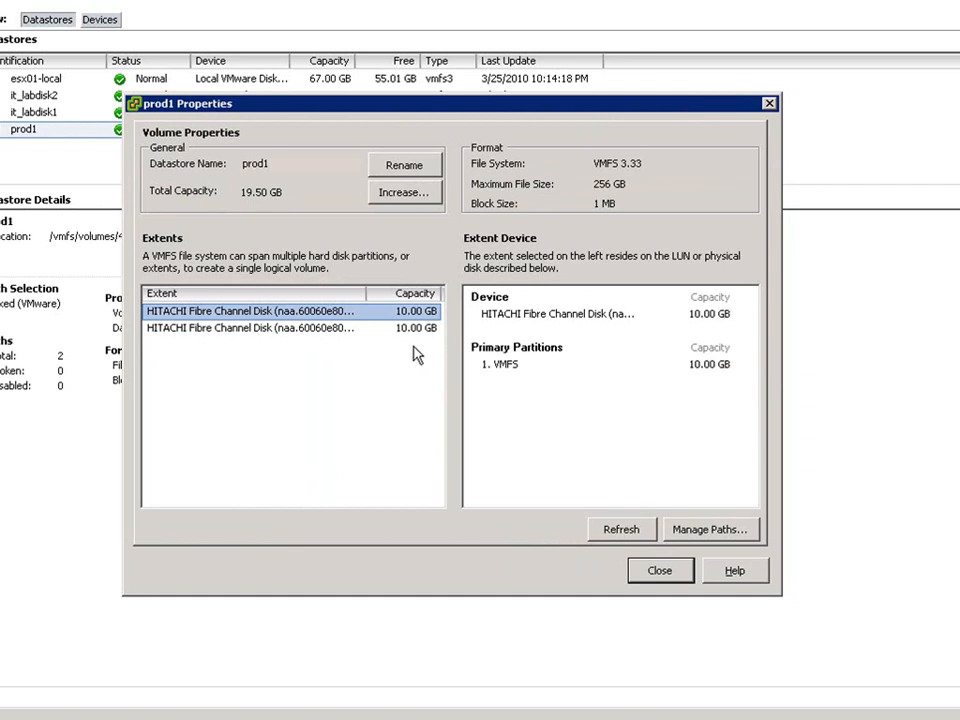
{"action": "left_click", "coordinate": [663, 578]}
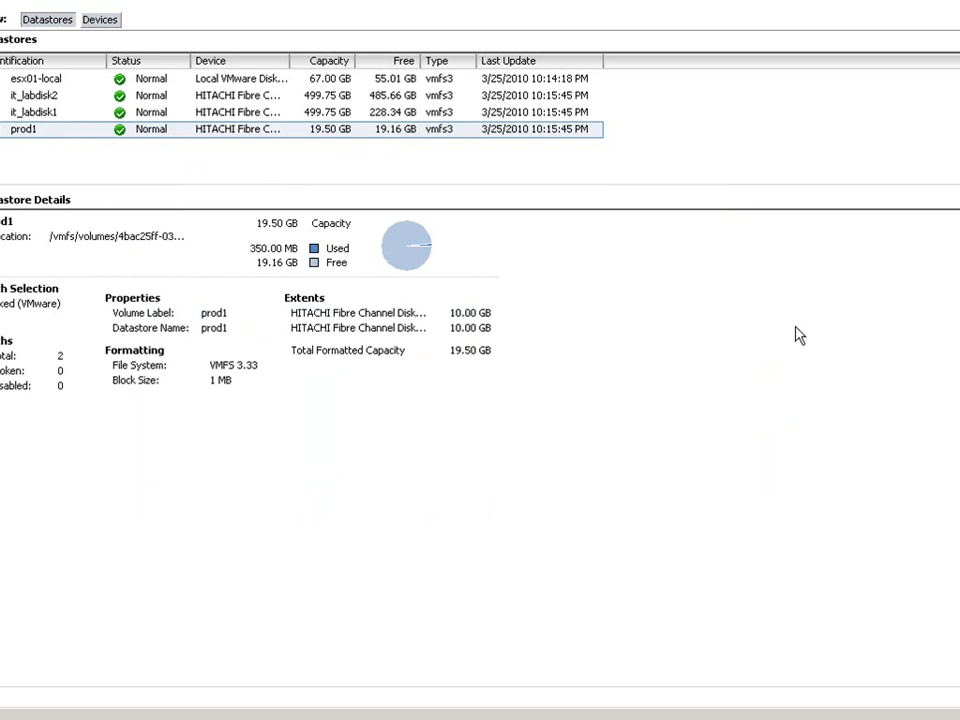
Examine the second extent and its device details in prod1's properties, then close them.
{"action": "left_click", "coordinate": [957, 200]}
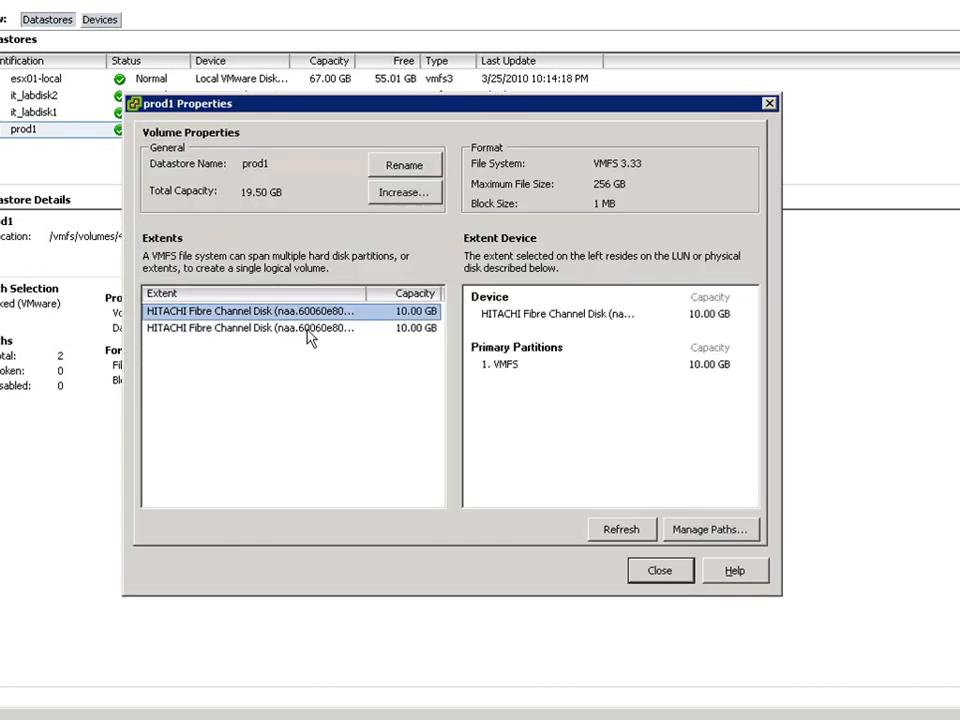
{"action": "left_click", "coordinate": [366, 330]}
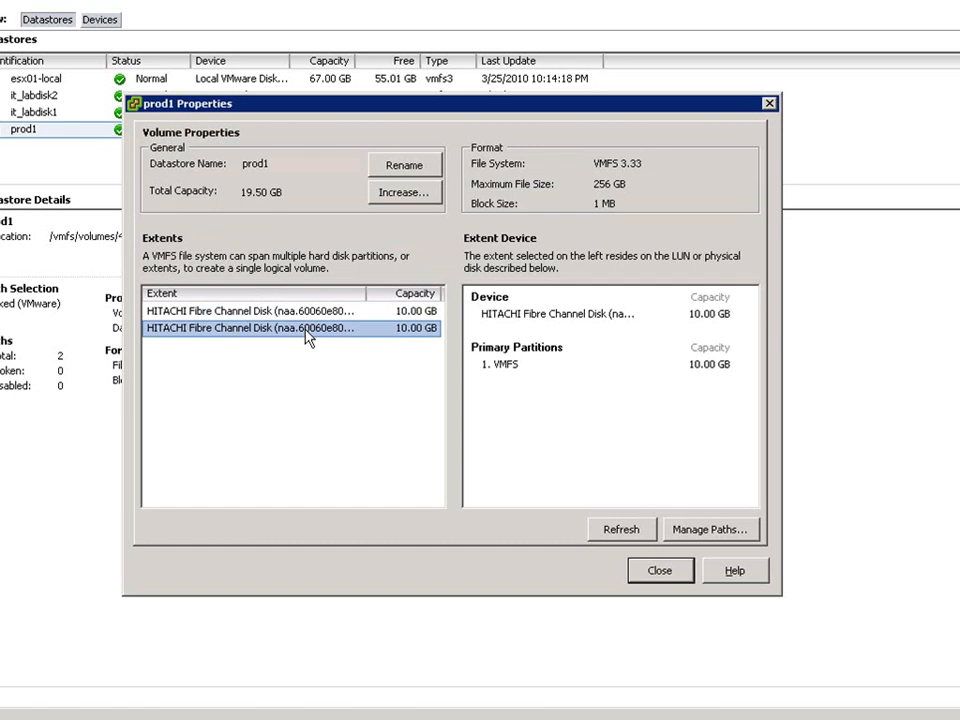
{"action": "left_click", "coordinate": [641, 570]}
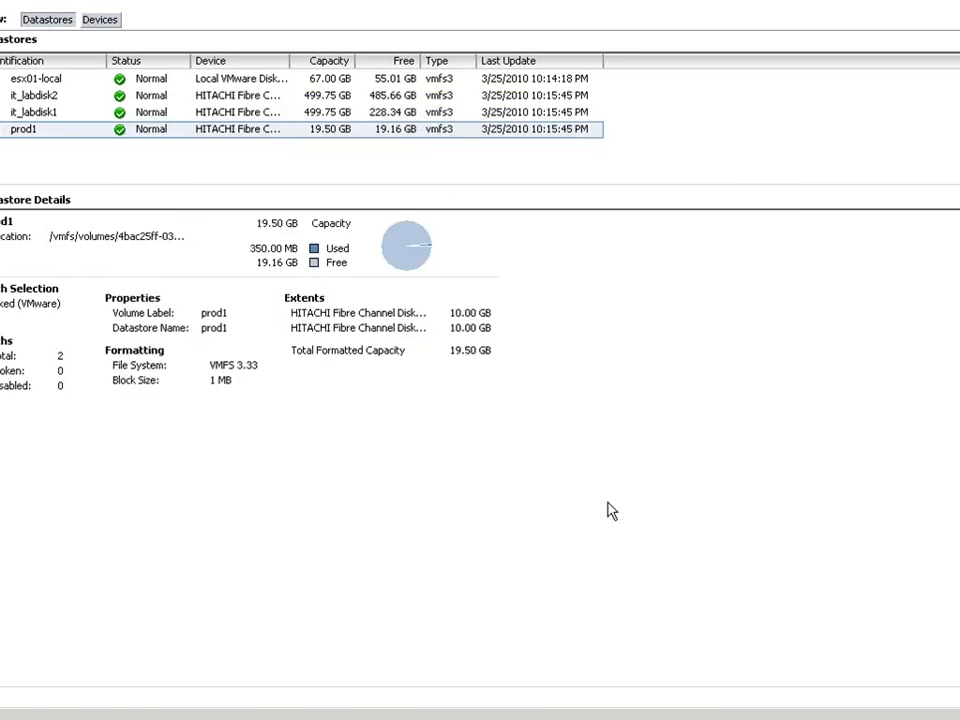